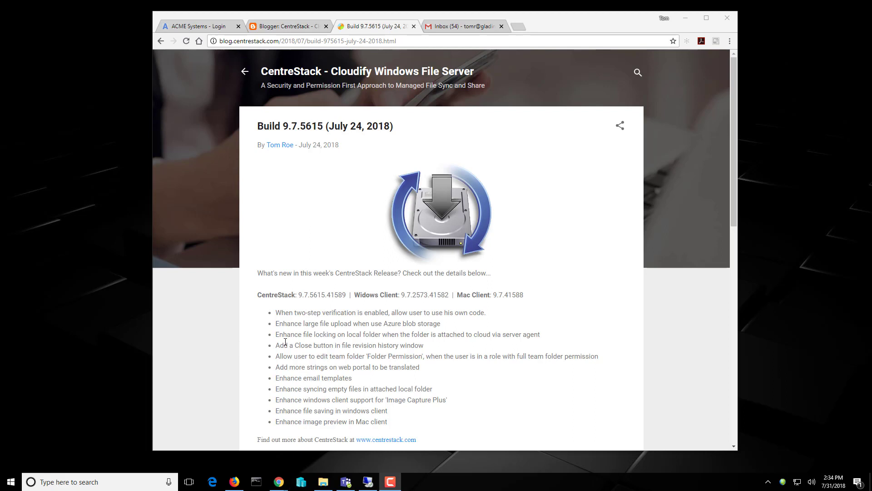
Step: Examine the release note on enhanced file locking for local folders attached to the cloud via server agent
left_click_drag(276, 334, 543, 339)
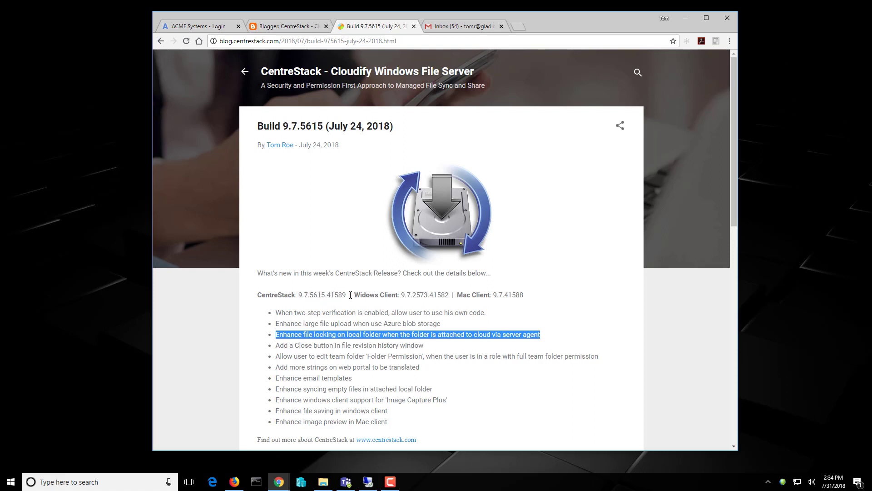
left_click(550, 298)
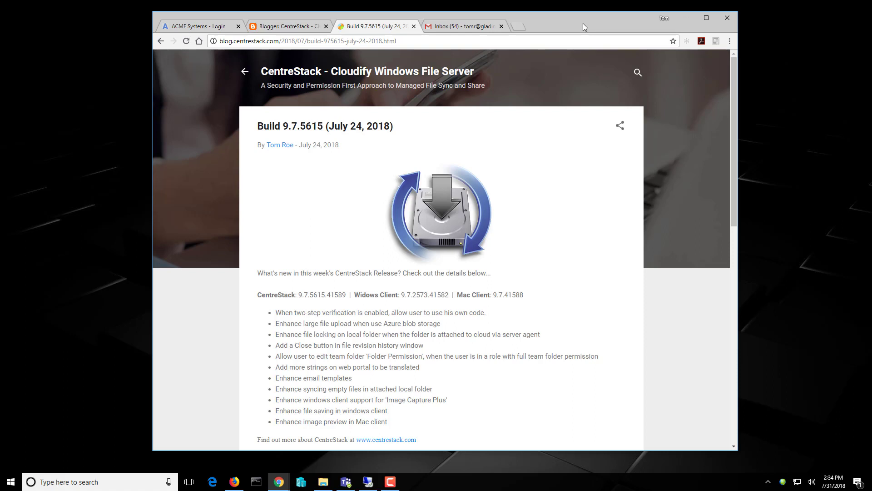
Step: Sign in to the ACME Systems web portal with the prefilled administrator credentials
key("ctrl+1")
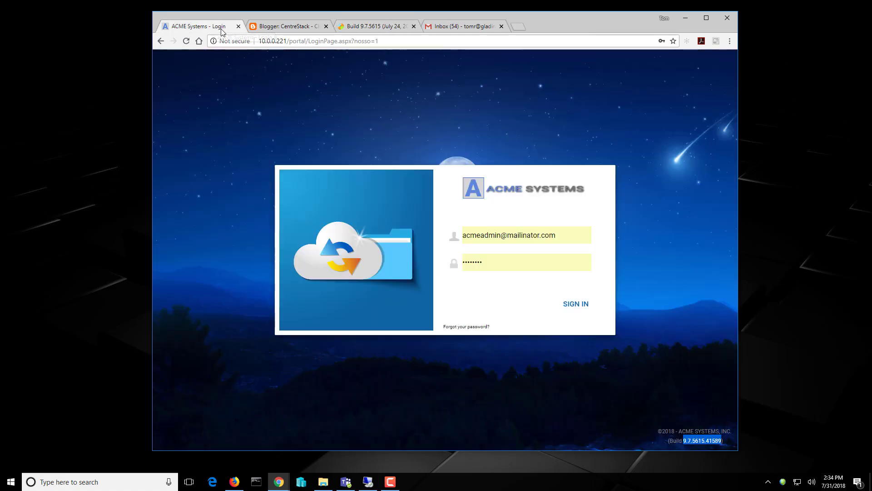
left_click(578, 304)
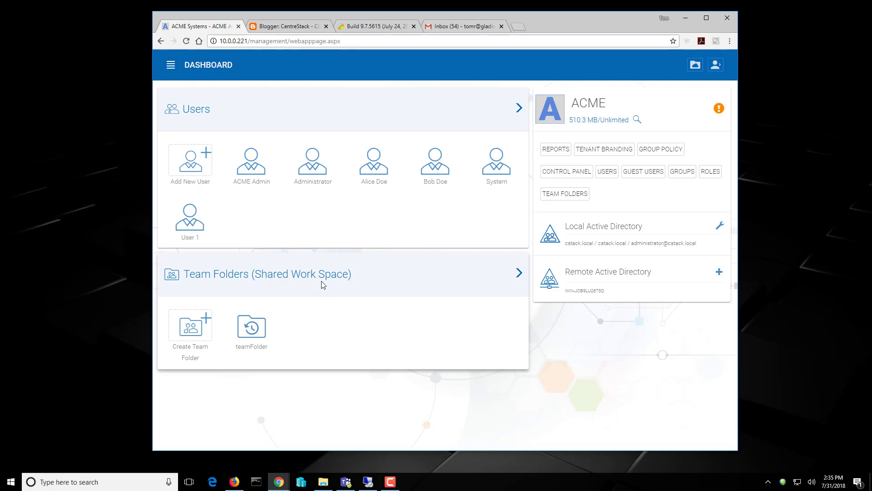
Step: Switch to the remote Hyper-V host and check which account the ACME Systems client uses on the Win7 virtual machine
left_click(369, 482)
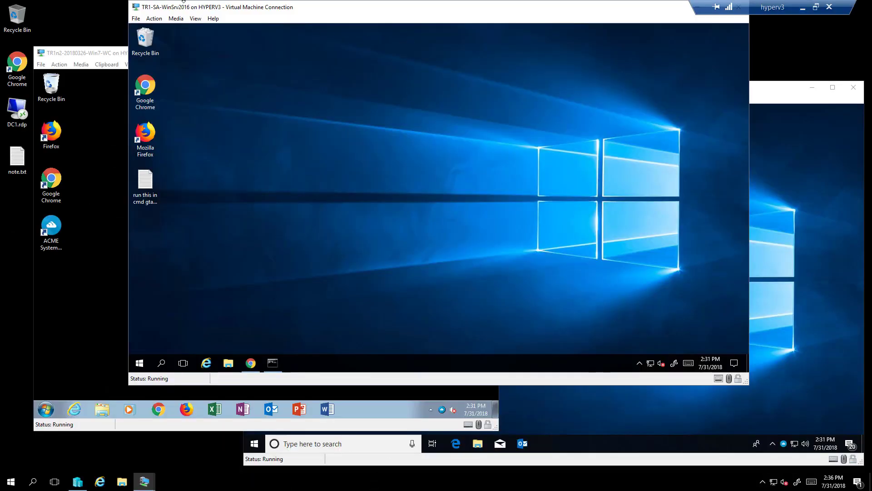
left_click_drag(111, 59, 95, 57)
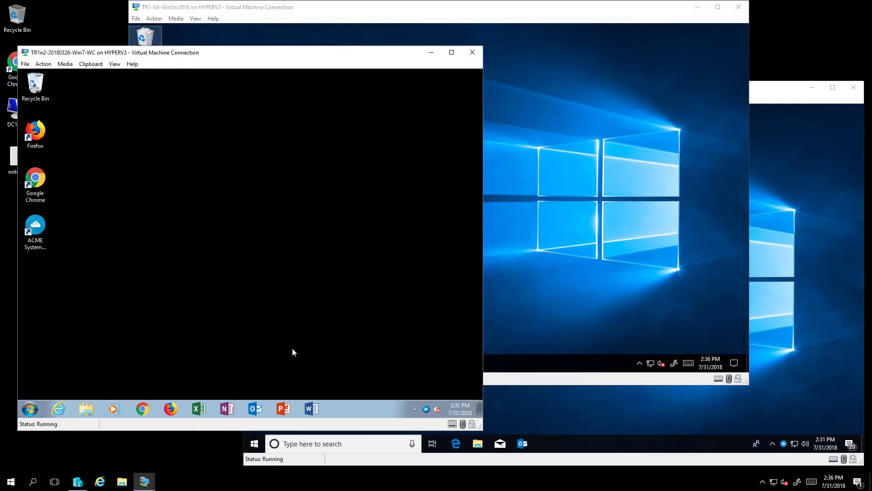
left_click(426, 409)
left_click(412, 238)
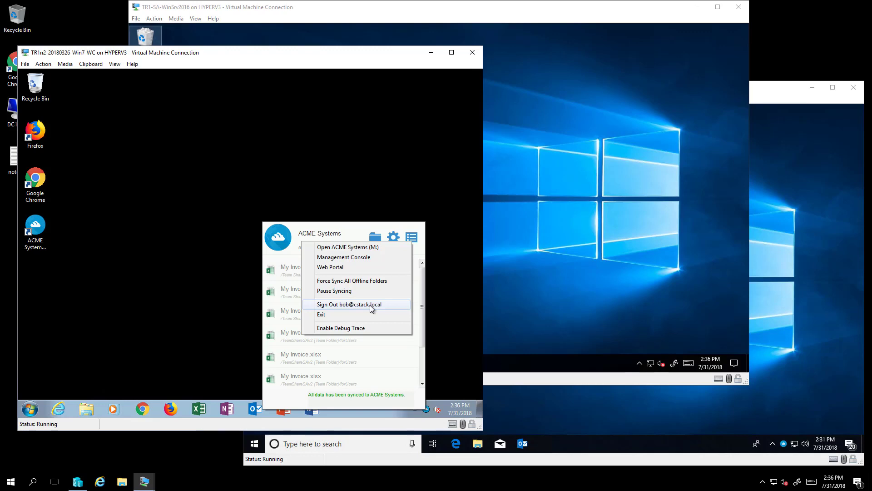
Step: Check which account is signed in to the ACME Systems client on the TR1n2-WC-20180212 virtual machine
left_click(775, 92)
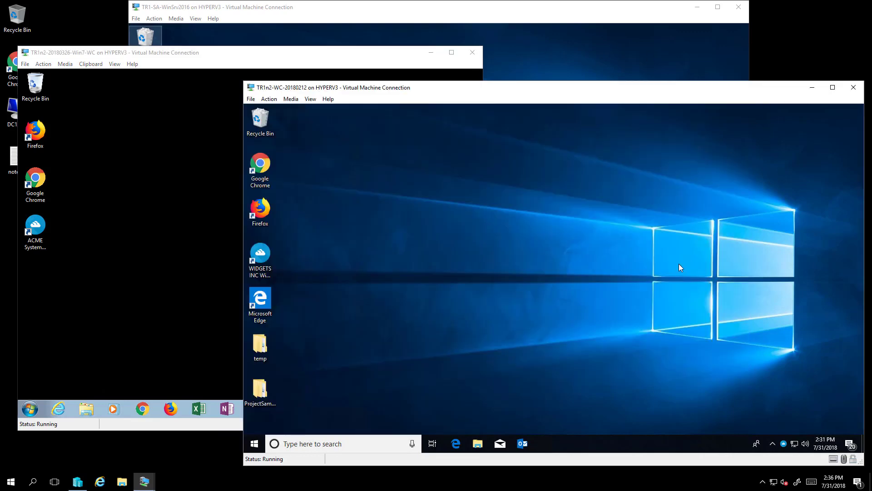
left_click(784, 443)
left_click(771, 272)
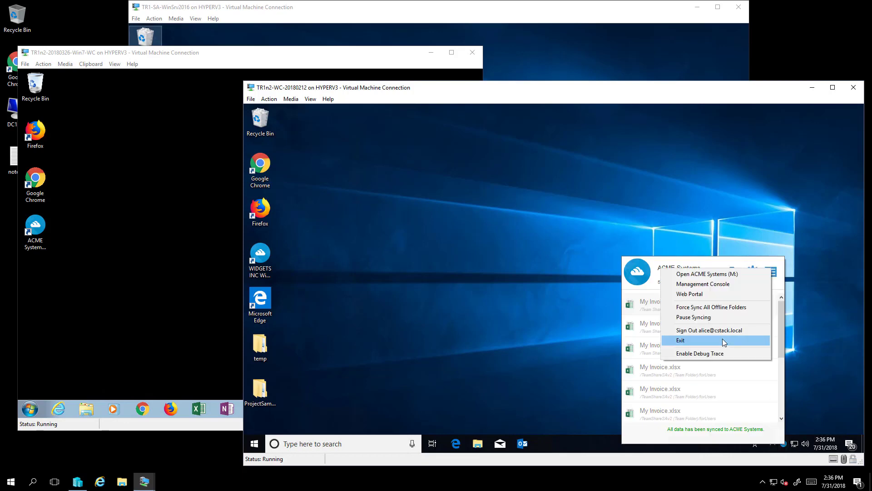
left_click(734, 194)
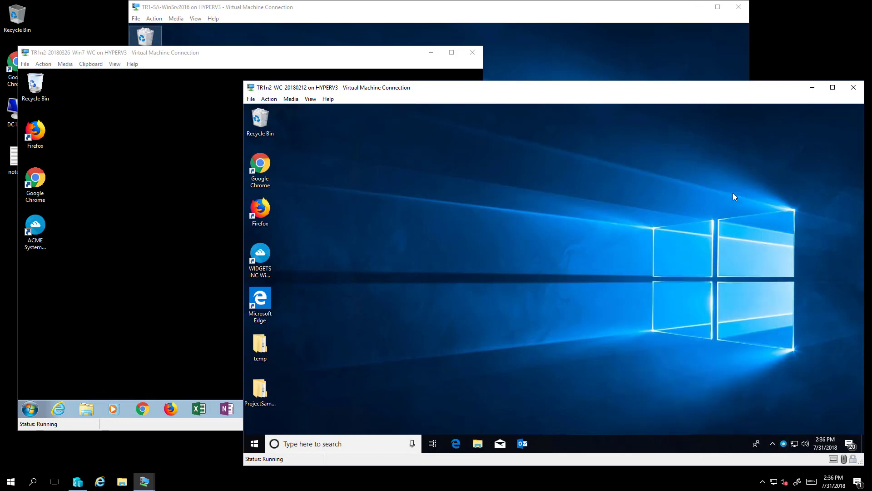
Step: On the WinSrv2016 virtual machine, launch the server console with "gtaskmmc.exe /runlocal /server" and minimize the command prompt
left_click(409, 10)
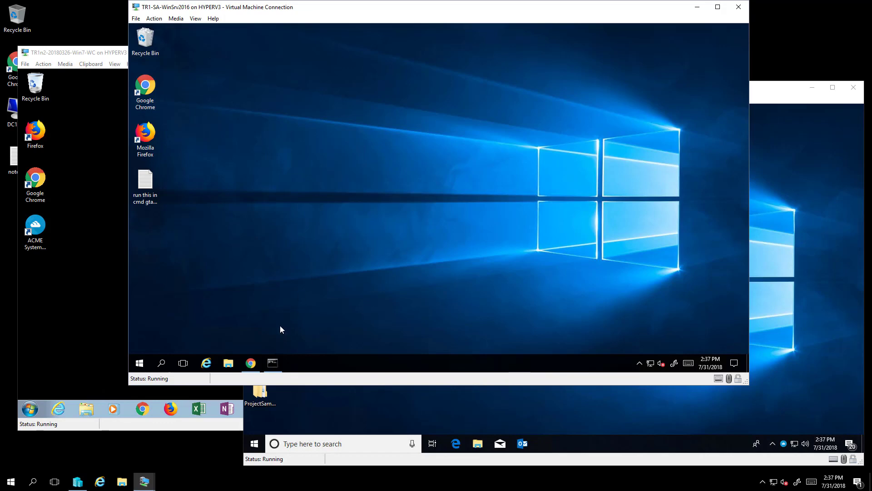
left_click(273, 363)
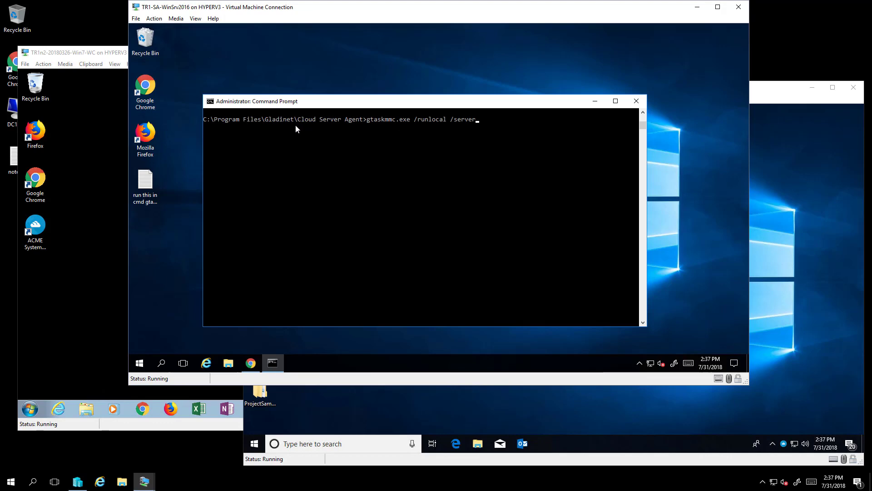
left_click_drag(368, 120, 476, 123)
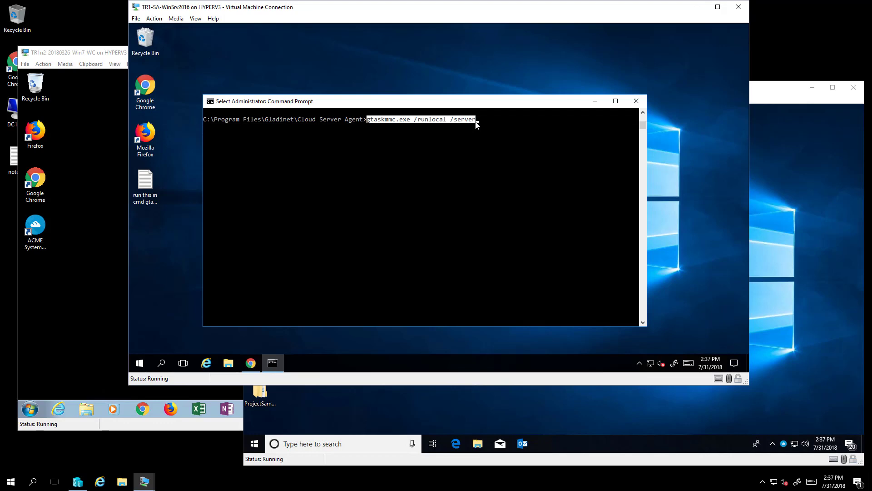
key("ctrl+c")
key("Escape")
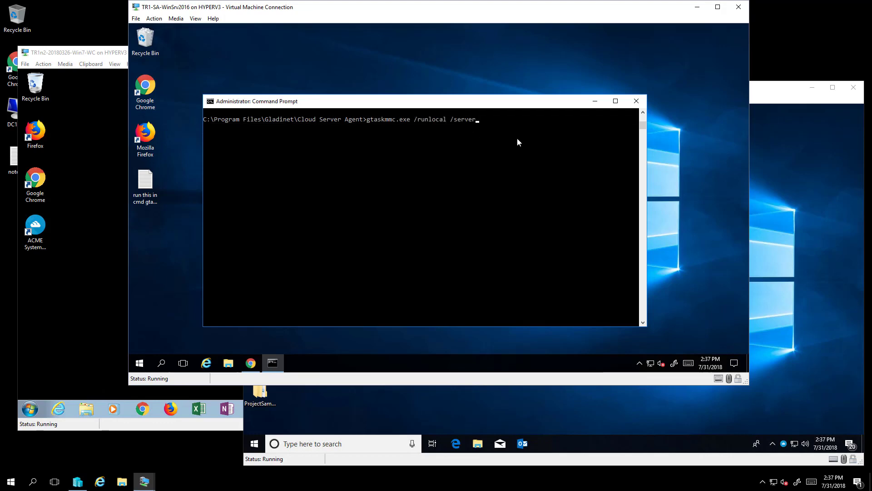
key("Return")
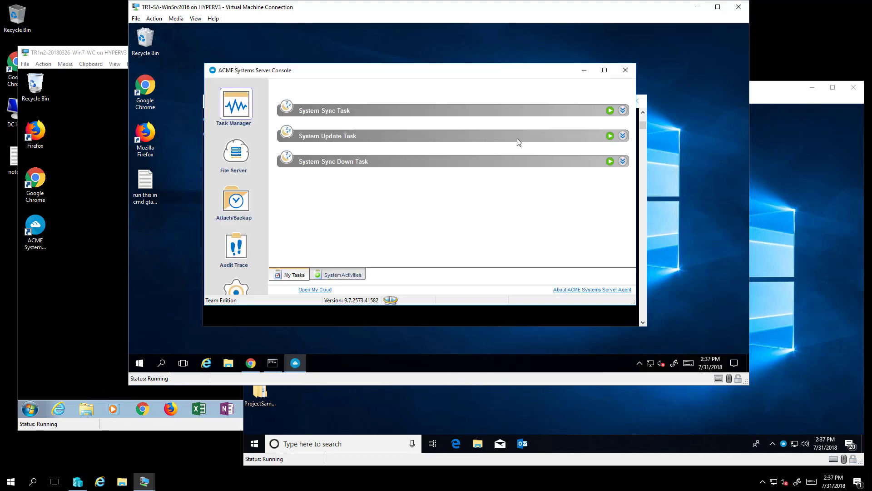
left_click_drag(465, 74, 443, 62)
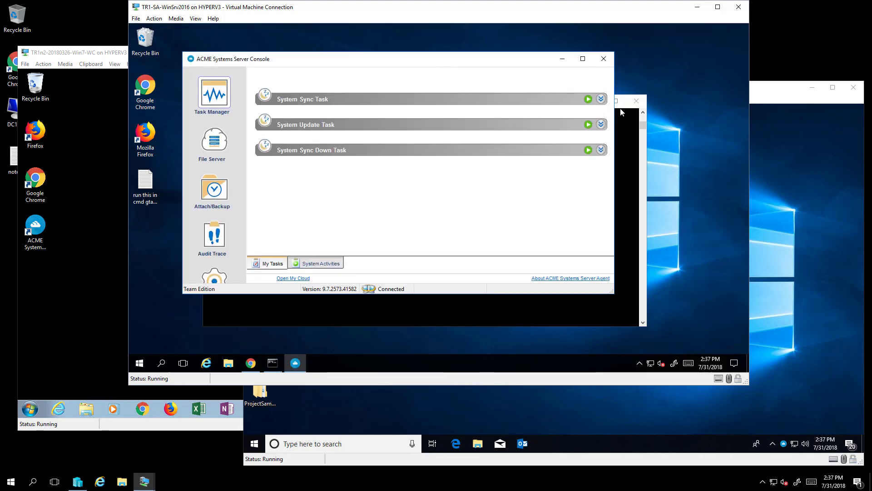
left_click(626, 126)
left_click(595, 101)
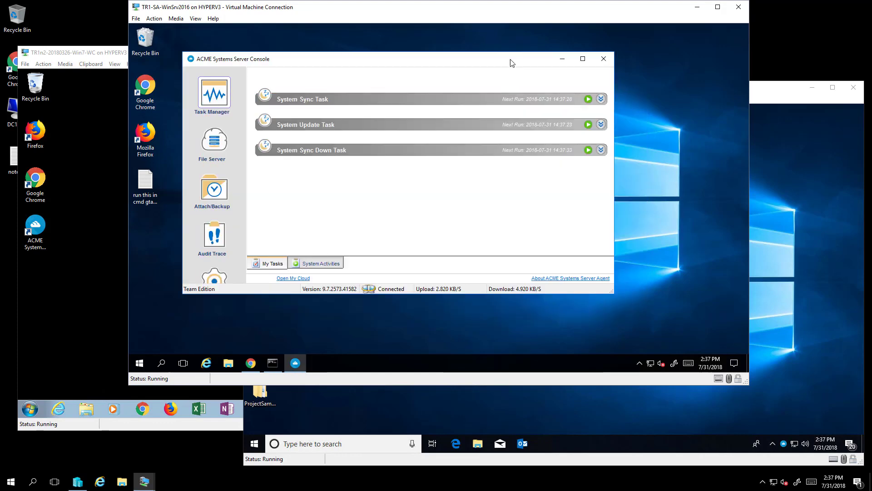
Step: Attach the local folder C:\TeamShareSA under the ACME Systems root of the console's File Server, keeping the suggested name
left_click_drag(512, 63, 525, 69)
left_click(235, 145)
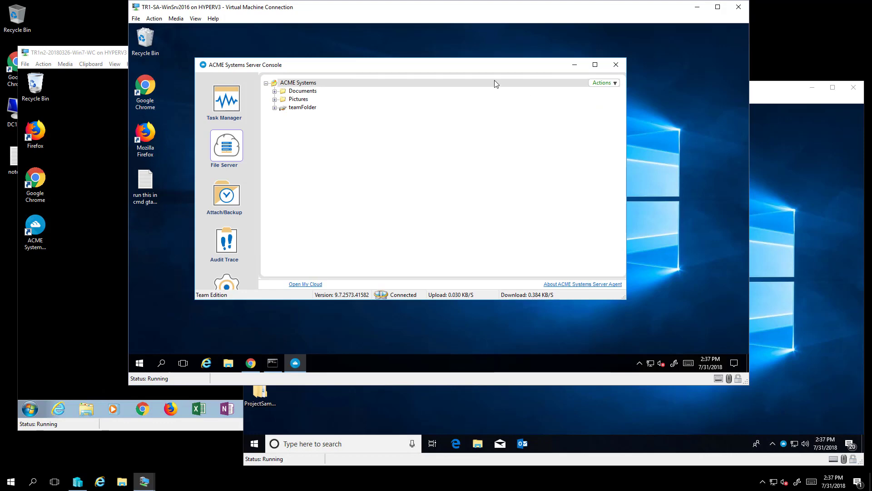
left_click(314, 83)
left_click(604, 83)
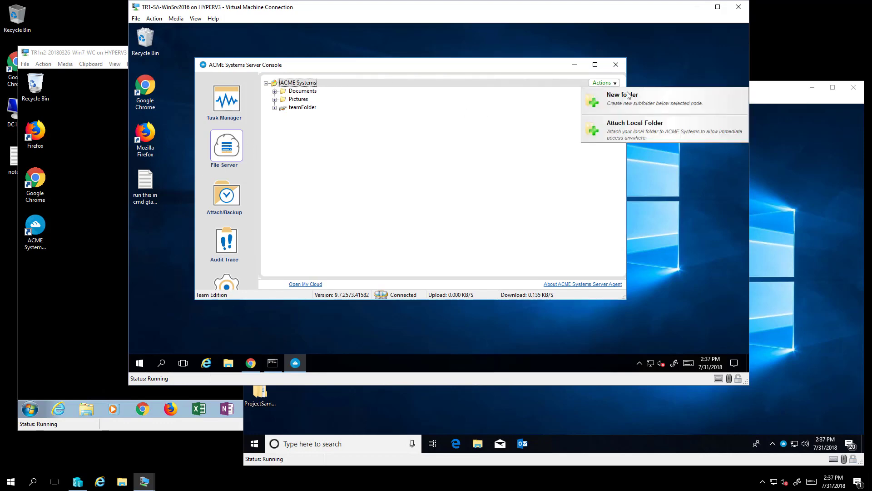
left_click(631, 129)
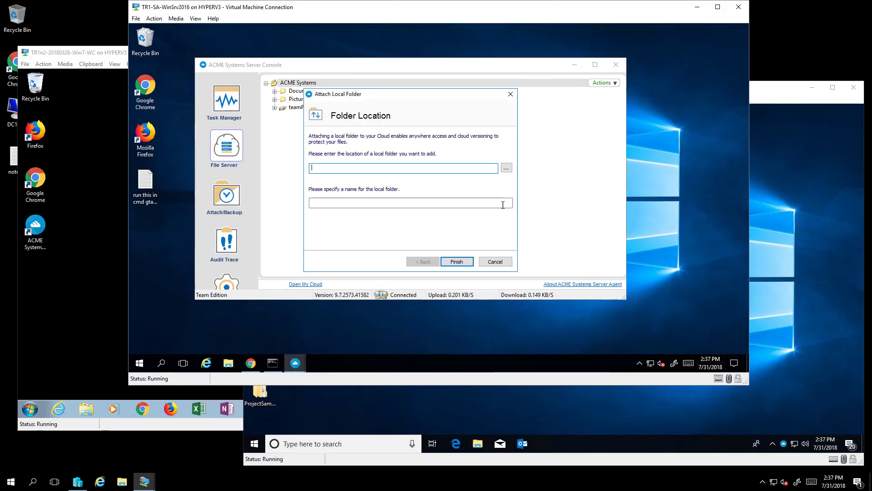
left_click(506, 169)
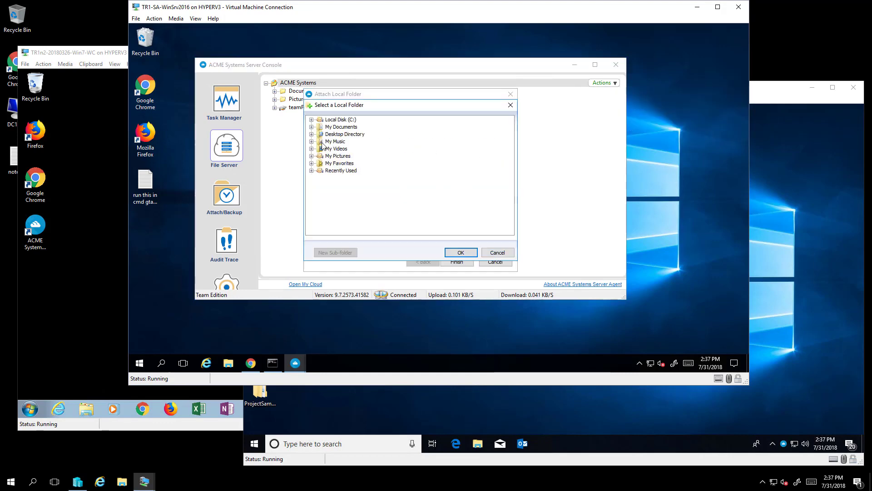
left_click(311, 120)
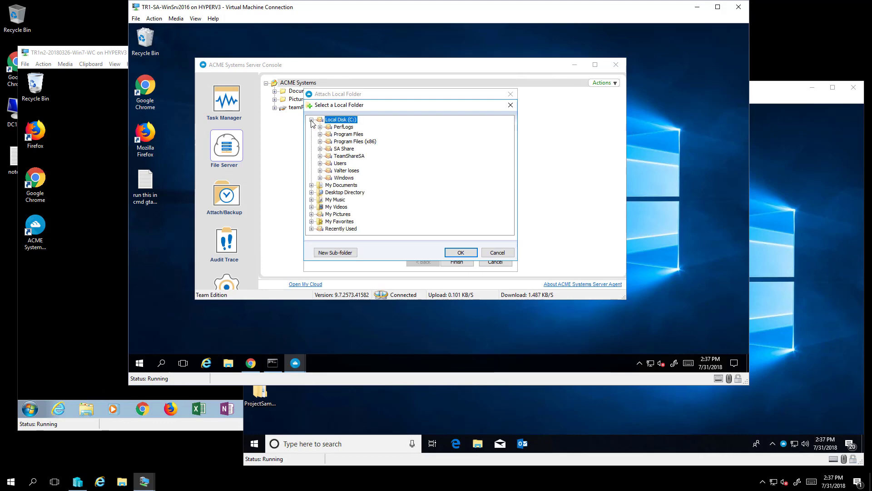
left_click(361, 157)
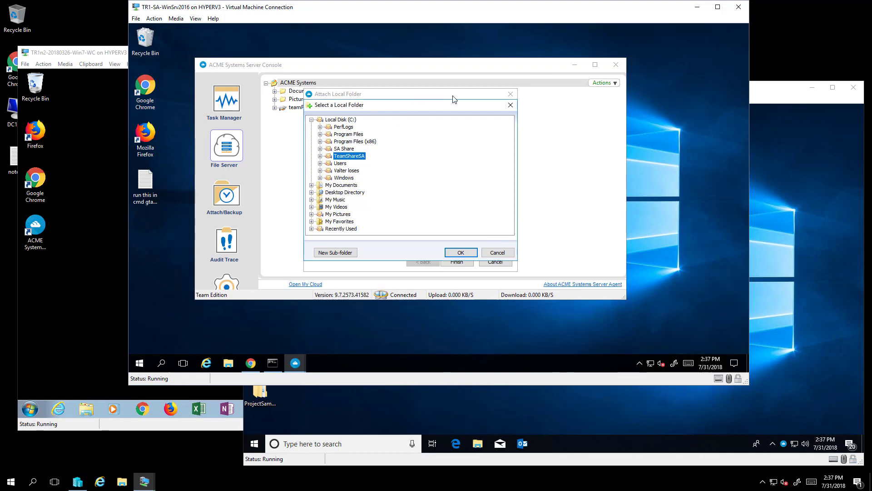
left_click(461, 253)
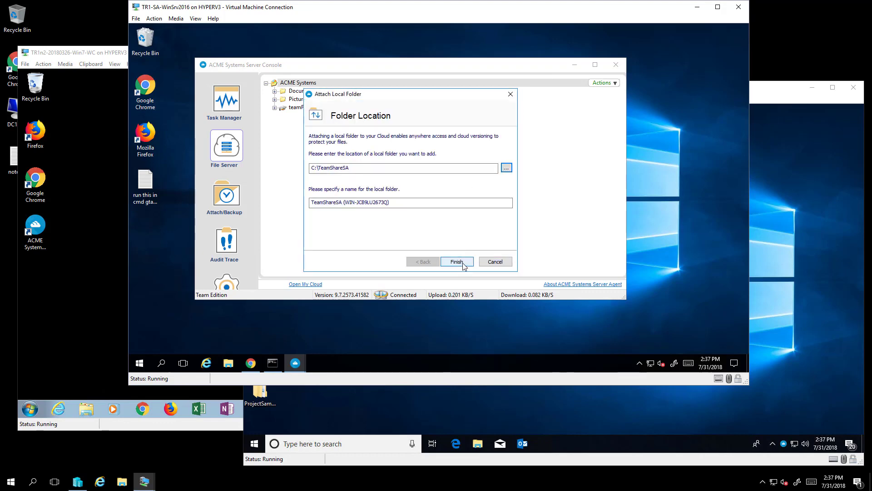
left_click(461, 263)
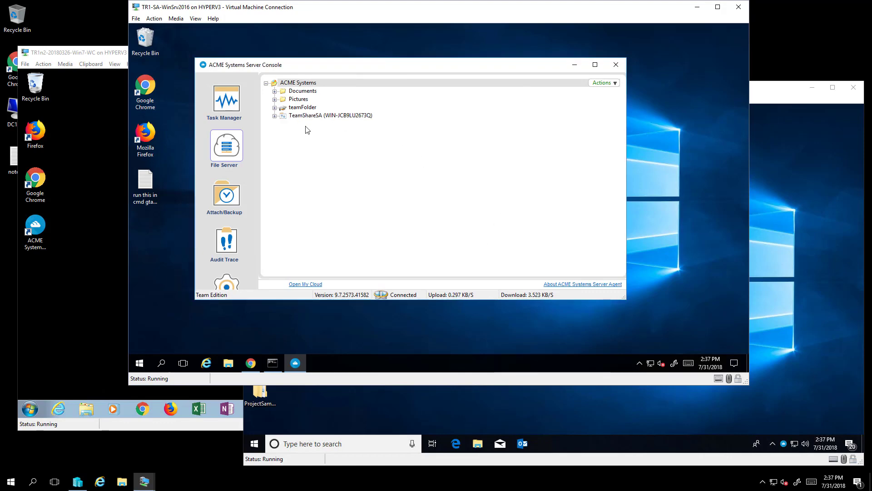
Step: Minimize the server console and refresh the attached folders list in the browser's Client Management Console
left_click(574, 65)
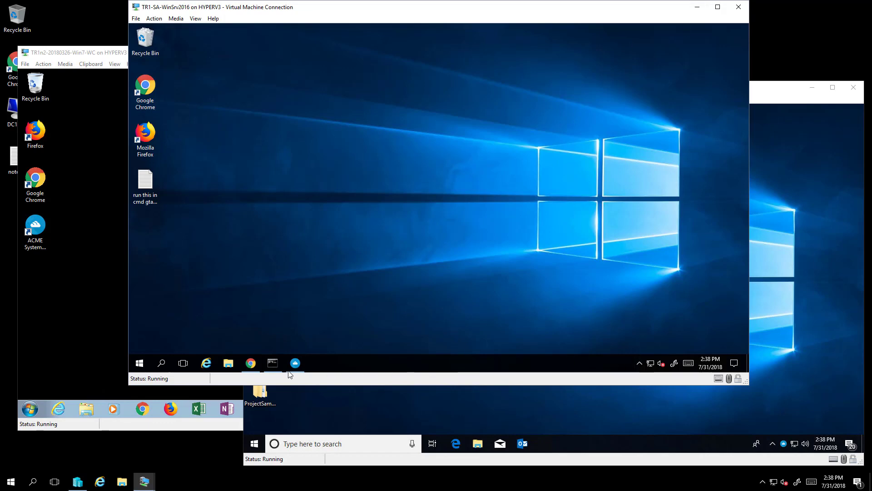
left_click(255, 366)
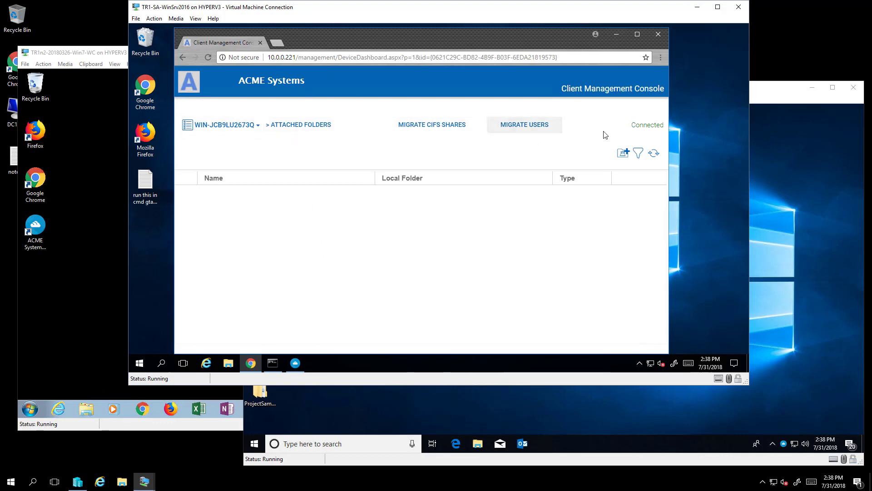
left_click(654, 153)
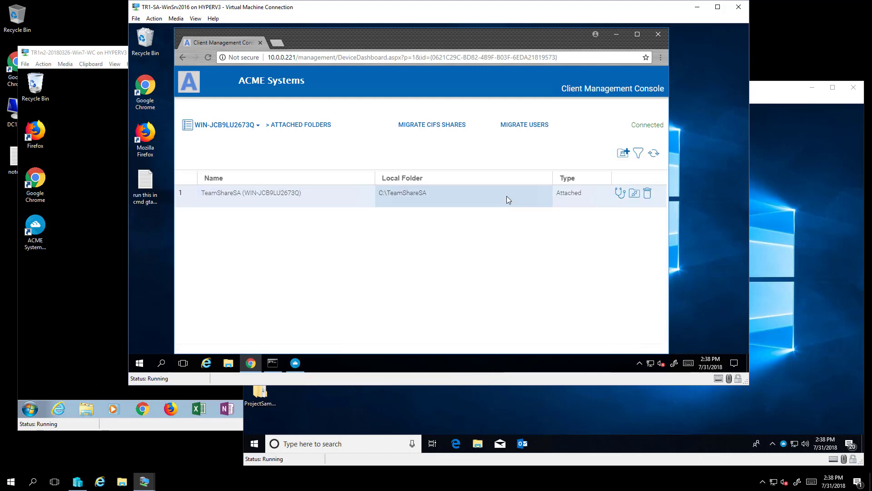
Step: Open the ACME Systems portal in a new browser tab and sign in as the administrator by entering the account password
left_click(280, 46)
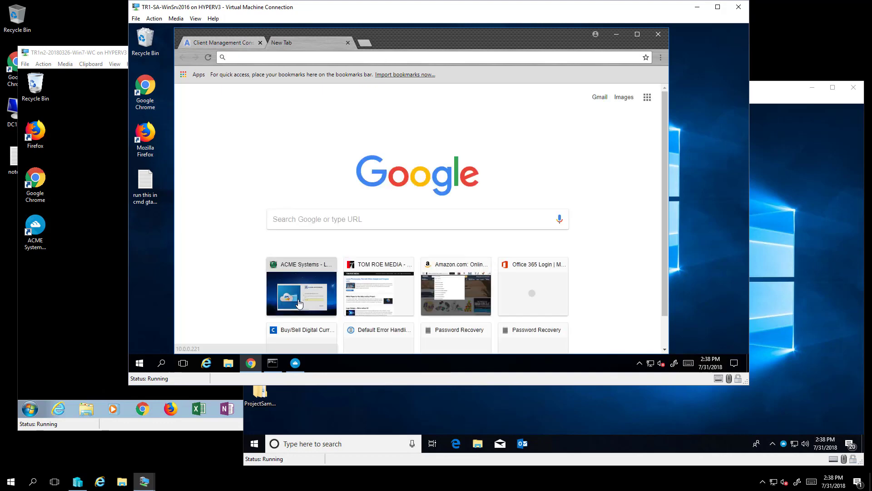
left_click(294, 305)
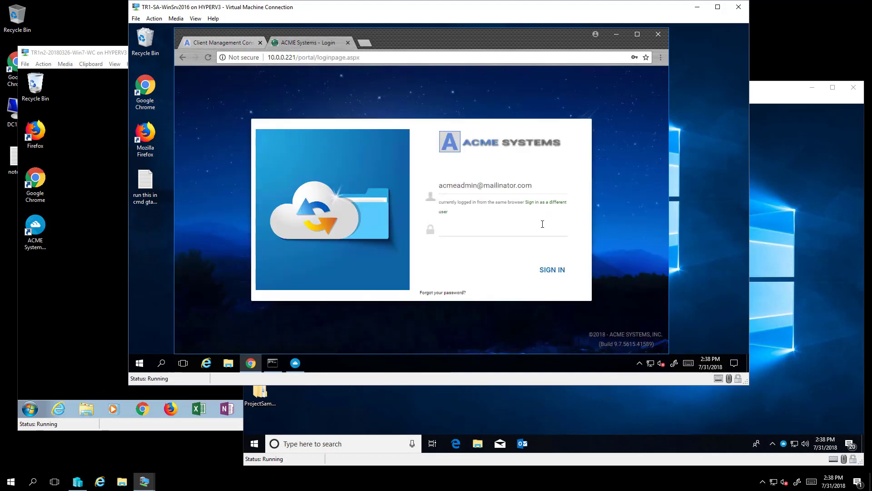
left_click(478, 232)
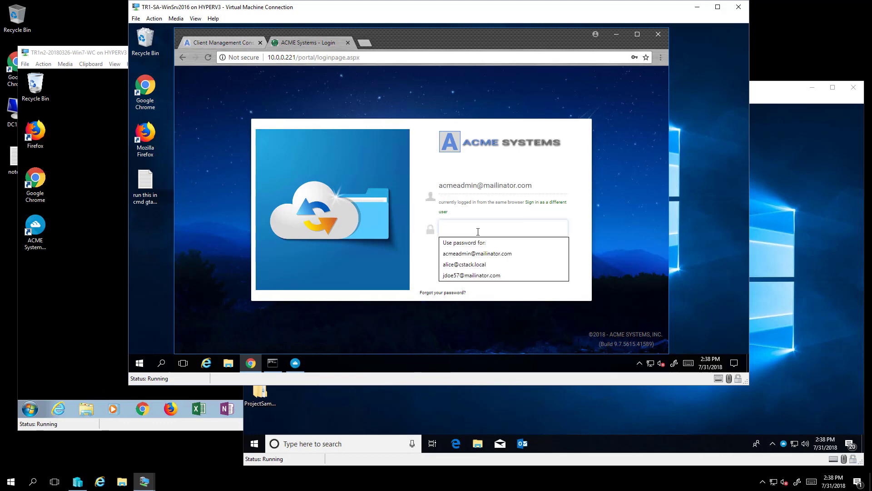
type("•••")
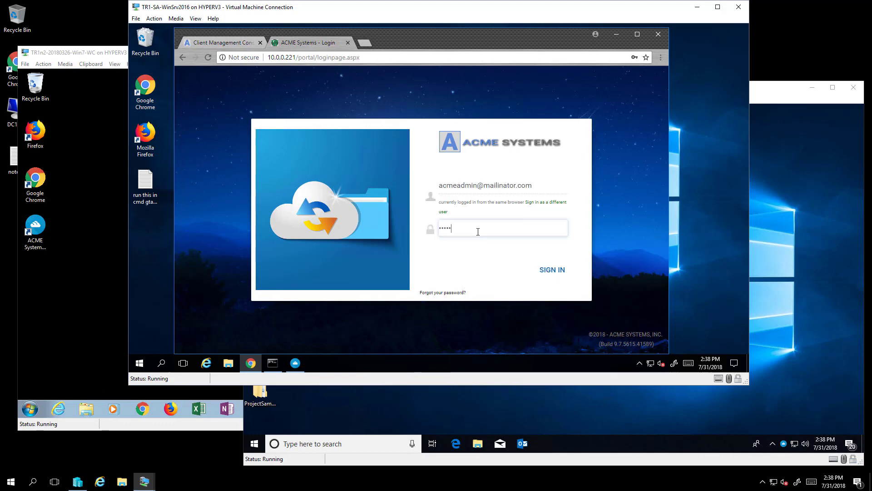
key("Return")
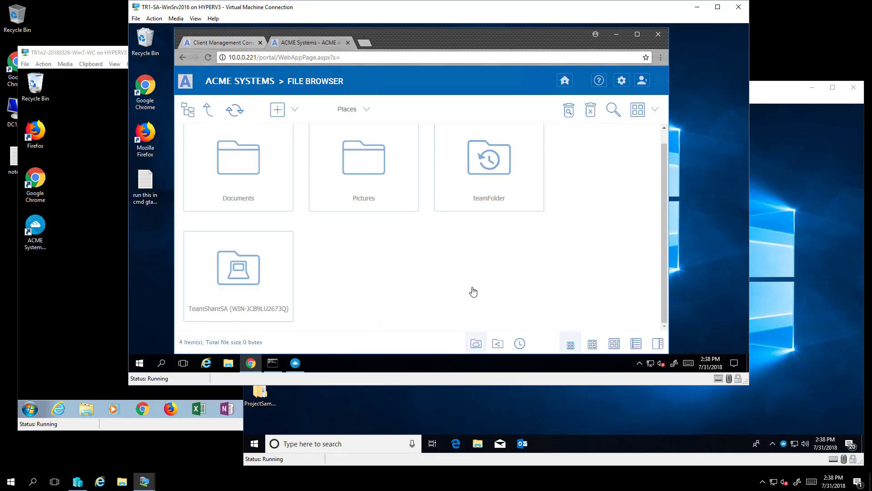
Step: View the contents of the attached TeamShareSA folder in the file browser, and open the management dashboard
double_click(266, 280)
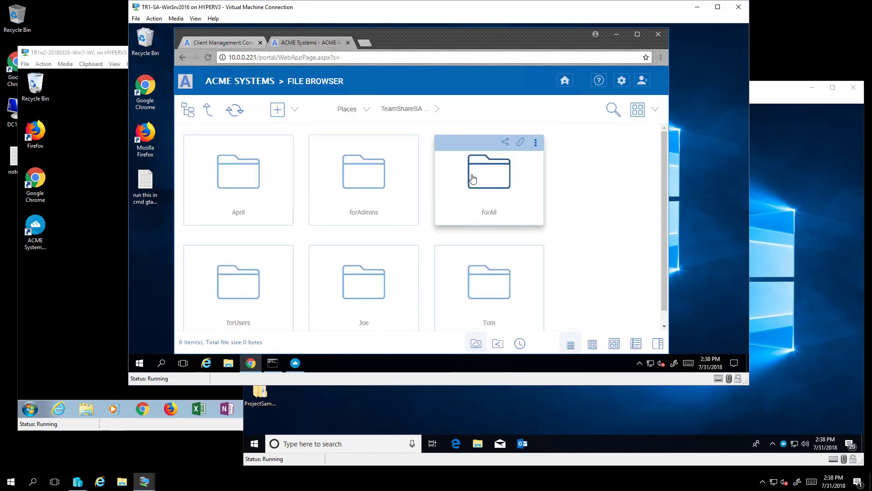
left_click(621, 80)
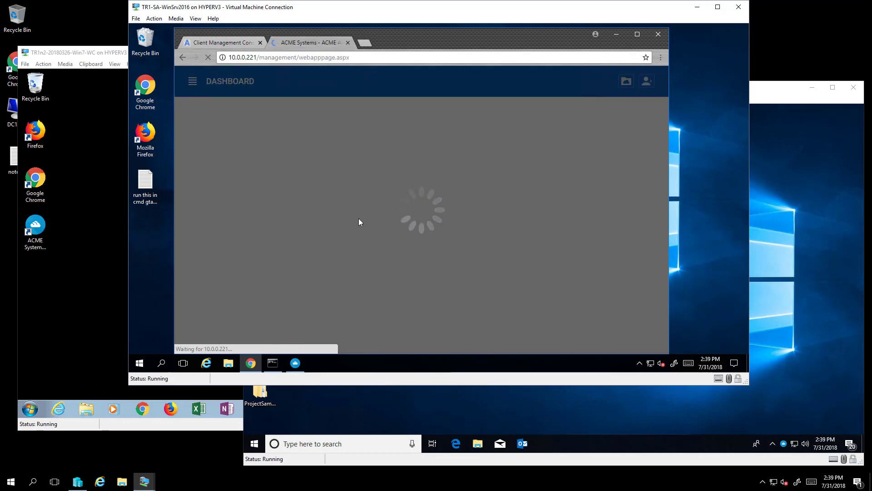
Step: Add the two existing users listed directly below Administrator as collaborators on the TeamShareSA team folder and save the change
scroll(462, 289, "down", 1)
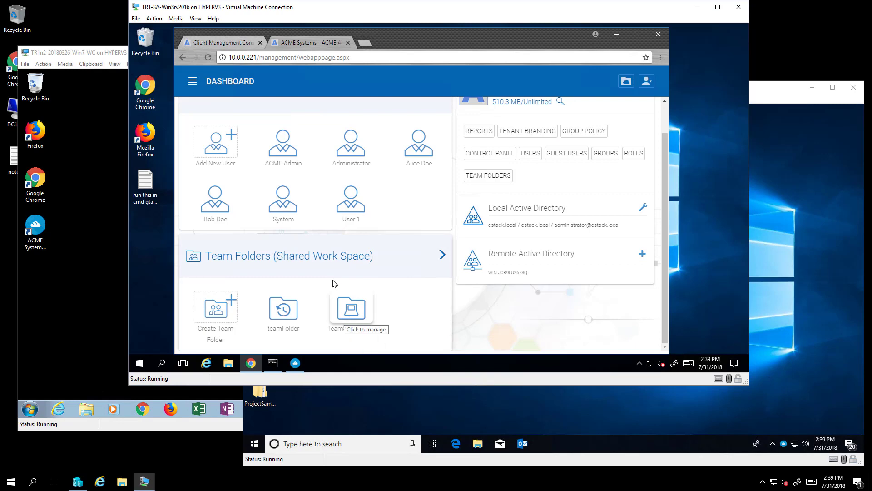
left_click(341, 265)
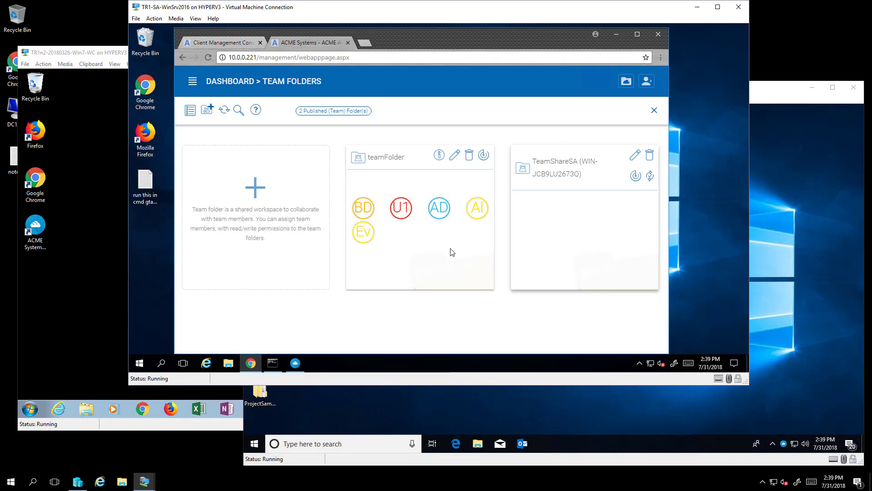
left_click(635, 156)
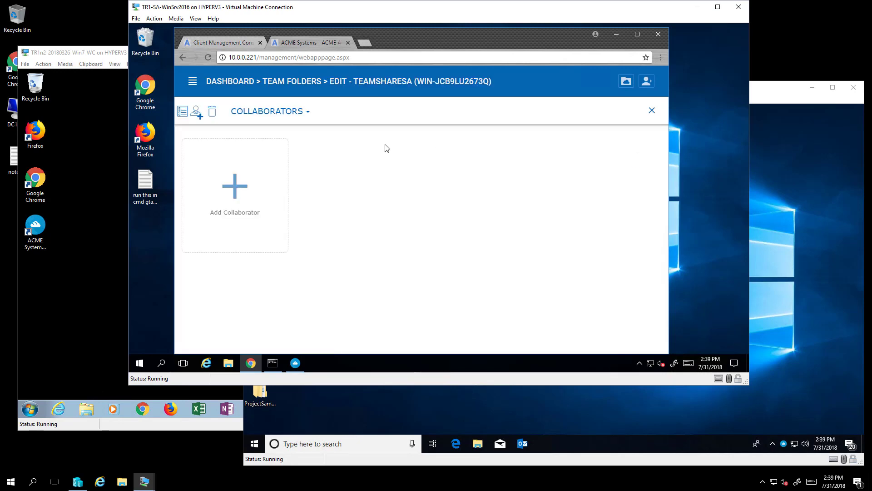
left_click(237, 194)
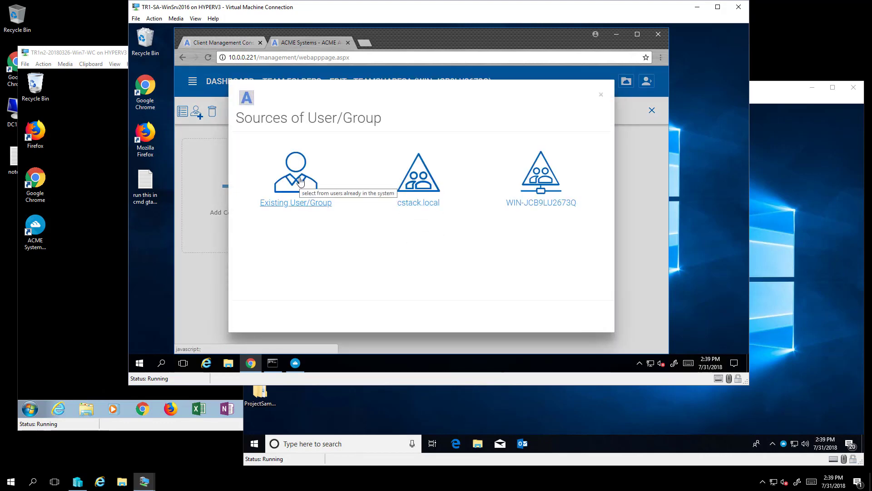
left_click(300, 181)
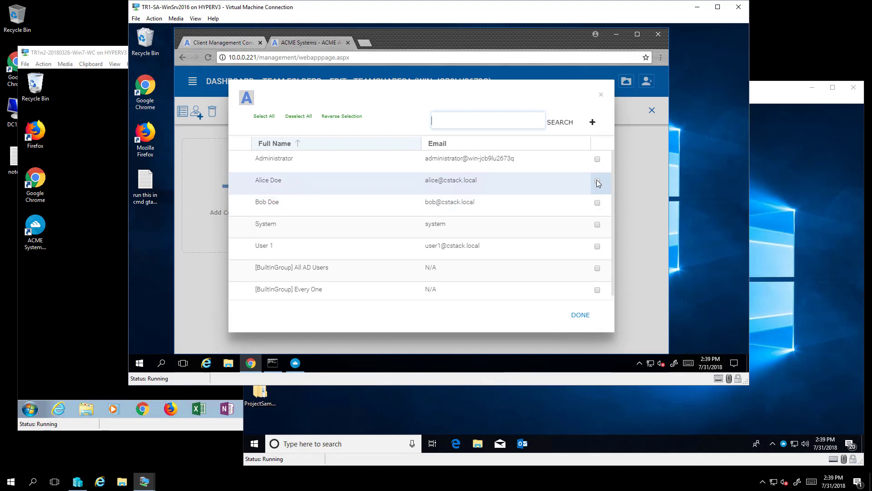
left_click(597, 181)
left_click(597, 202)
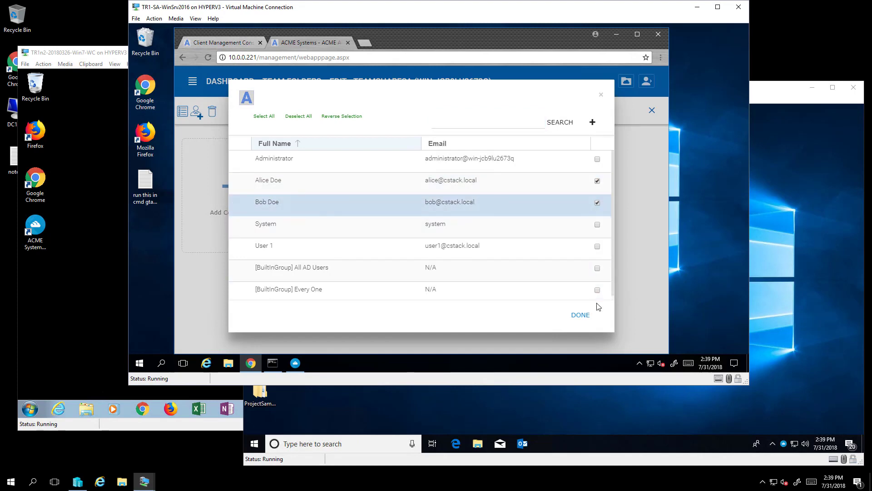
left_click(576, 321)
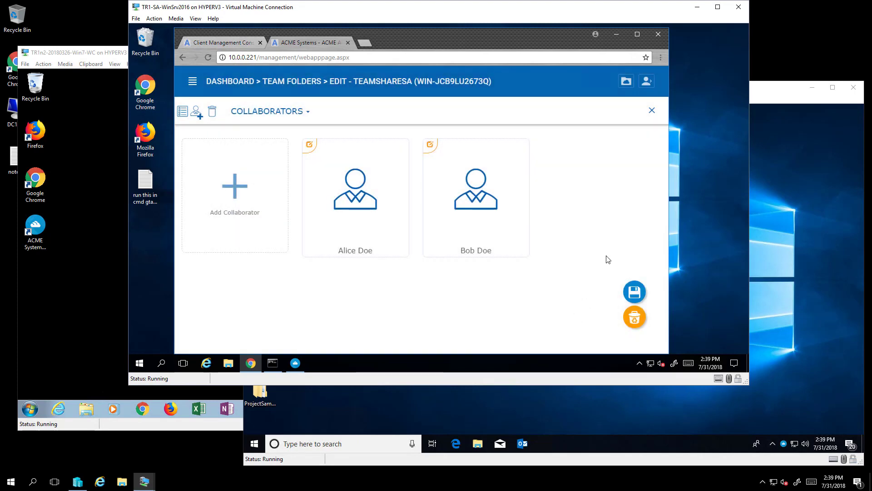
left_click(633, 290)
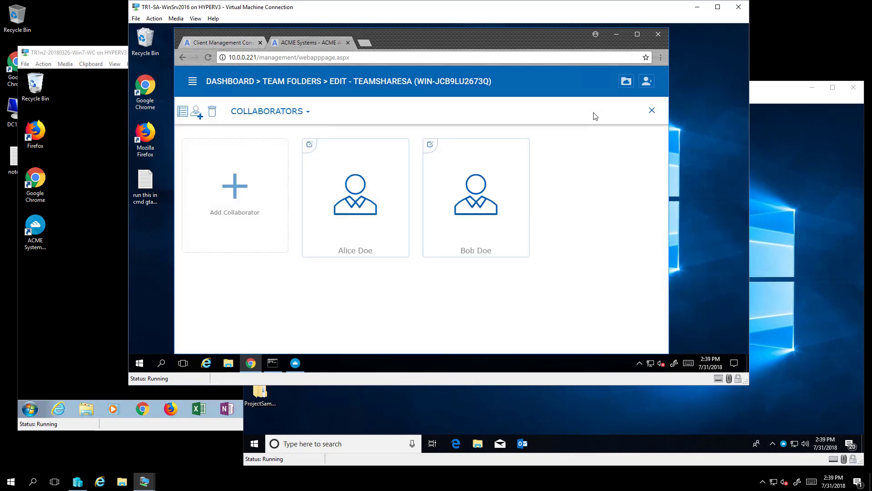
Step: On the Windows 7 machine, open the ACME Systems cloud drive, go to TeamShareSA's forUsers folder, and select My Invoice
left_click(102, 59)
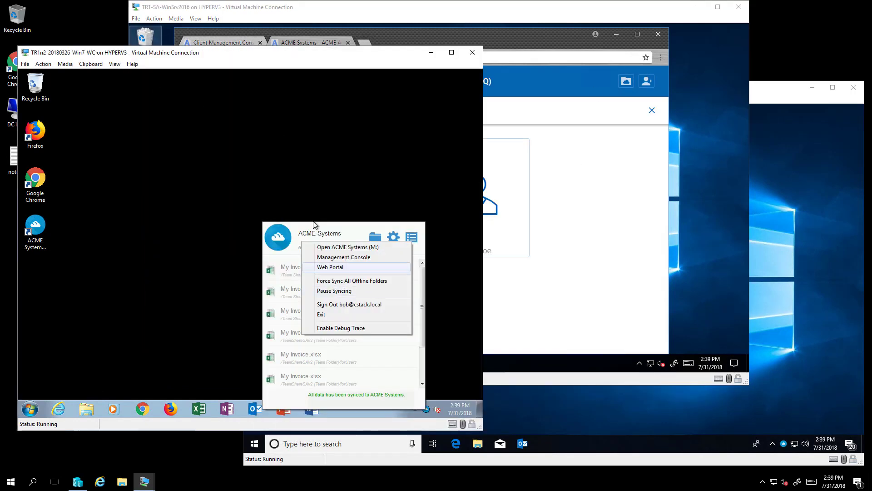
left_click(389, 246)
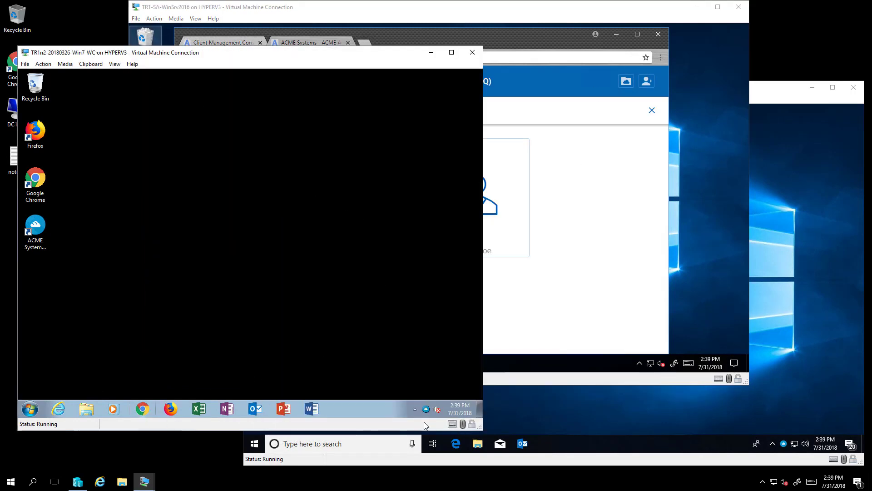
left_click(426, 409)
left_click(373, 240)
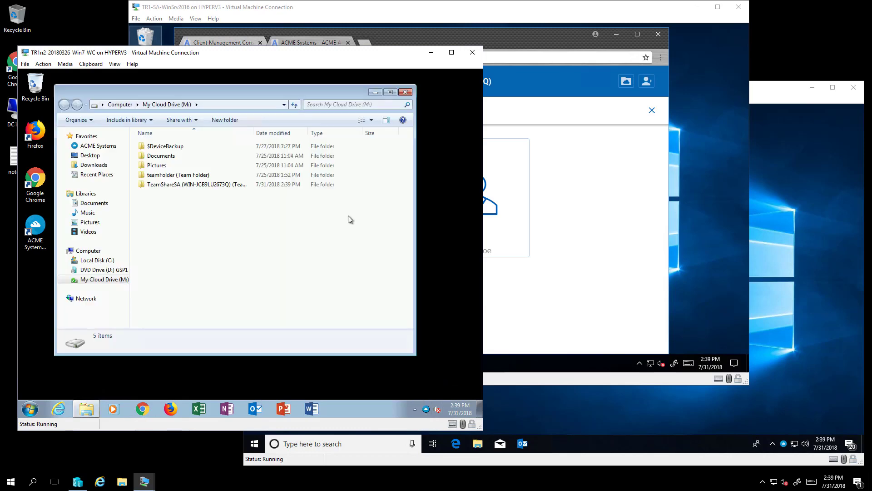
left_click_drag(253, 130, 297, 129)
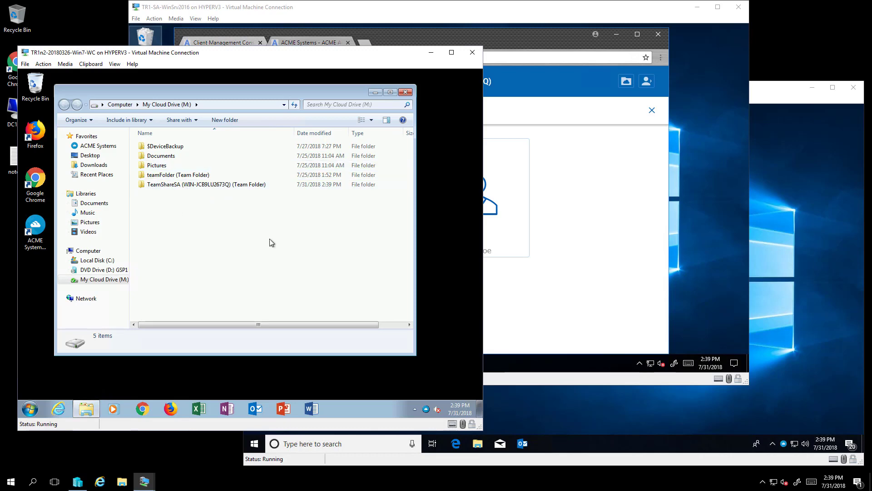
double_click(163, 185)
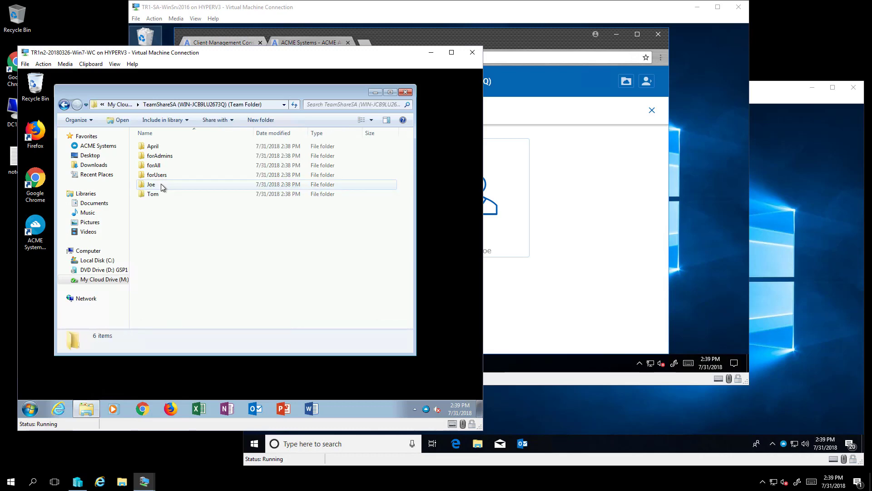
double_click(159, 174)
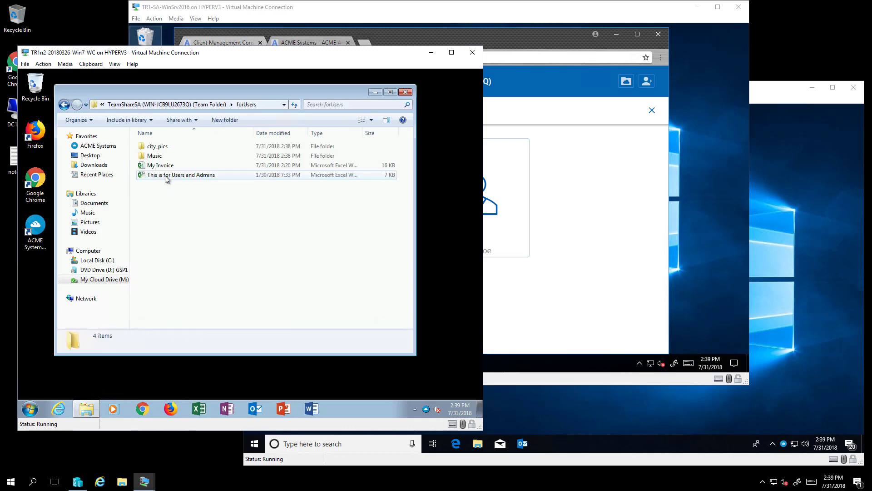
left_click(167, 166)
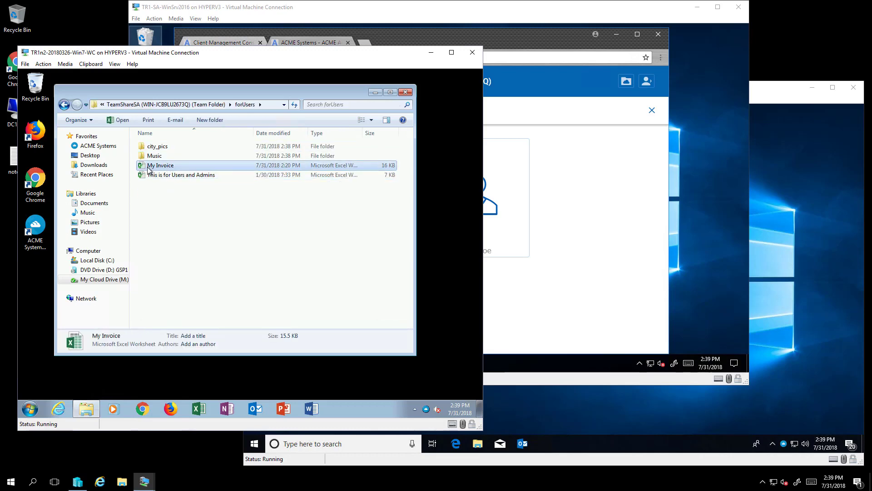
Step: On the Windows 10 machine, open the ACME Systems cloud drive and go to the forUsers folder inside TeamShareSA
left_click(787, 404)
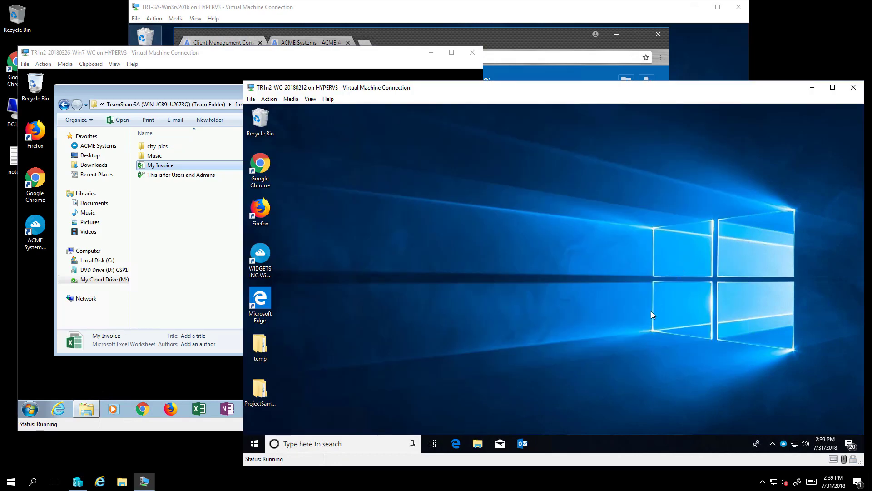
left_click(783, 444)
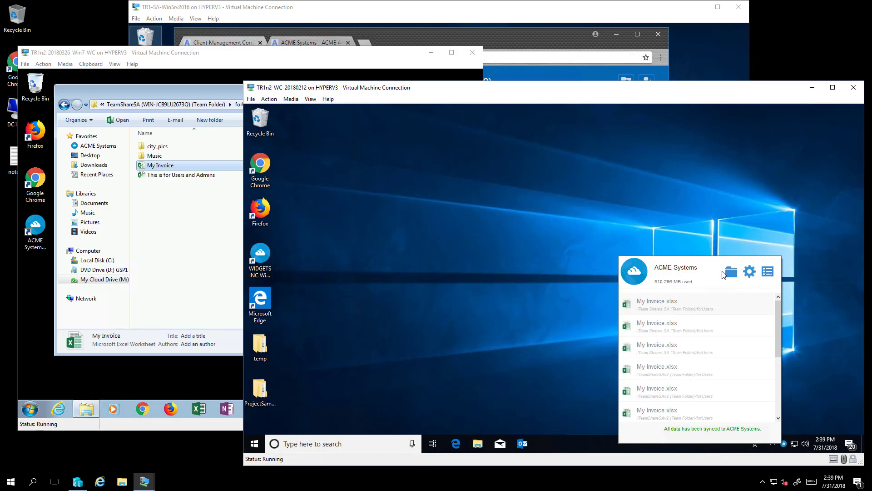
left_click(731, 272)
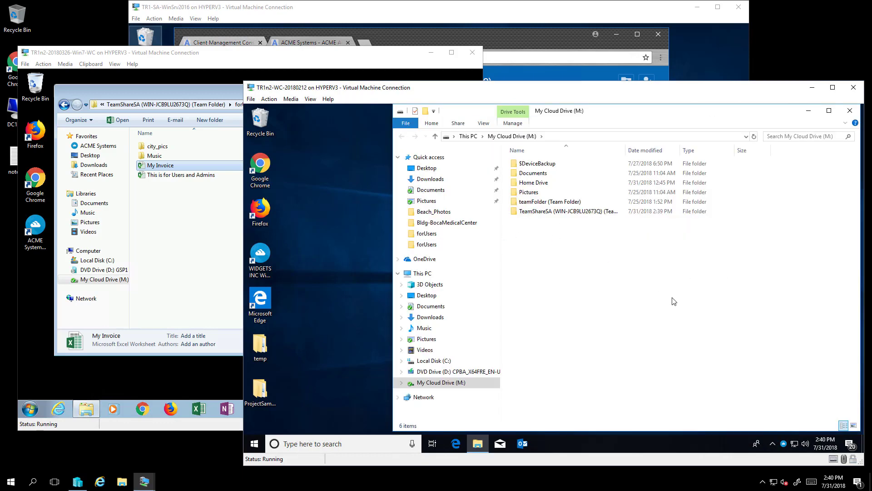
double_click(532, 214)
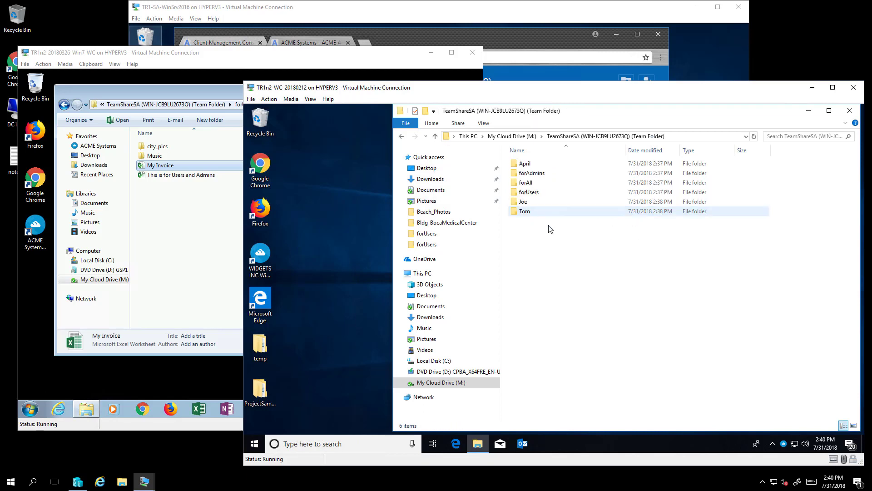
double_click(538, 195)
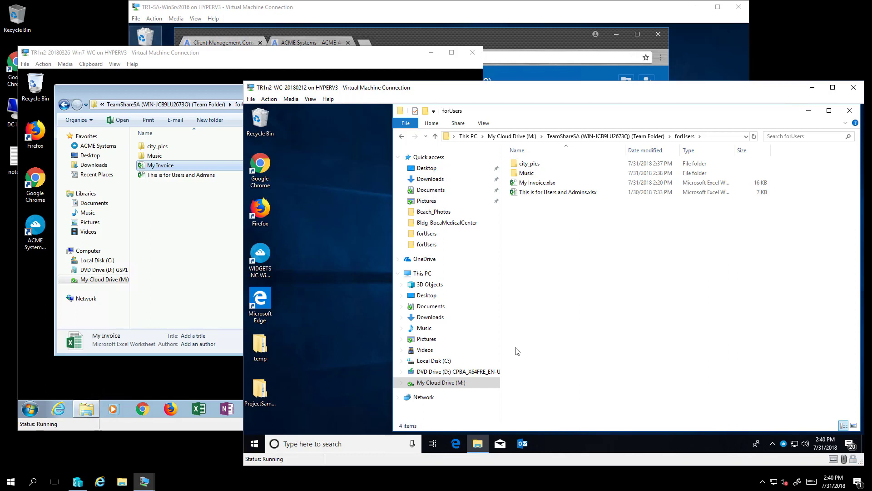
Step: Open My Invoice.xlsx and append the editing user's first name and "edit" to the company name in cell B2
double_click(537, 182)
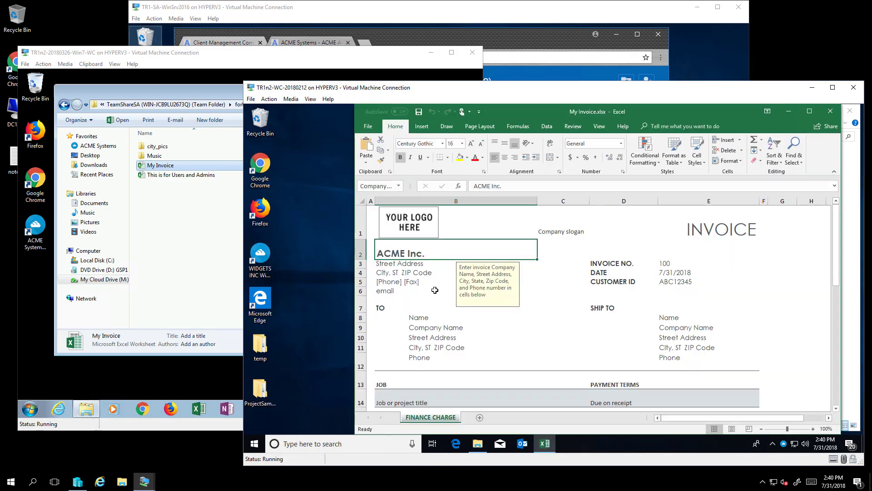
double_click(441, 252)
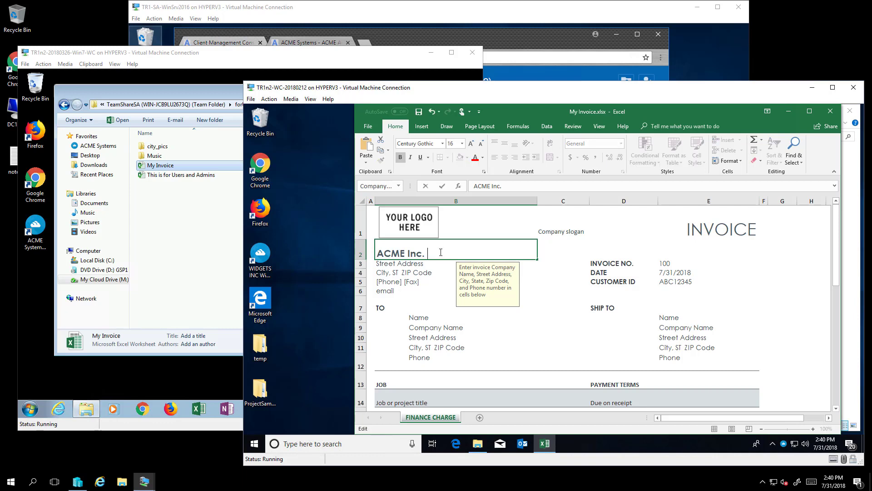
type("Alice edit")
Step: On the Windows 7 machine, open My Invoice, append that user's first name and "edit" to the company name, and try to save
left_click(209, 290)
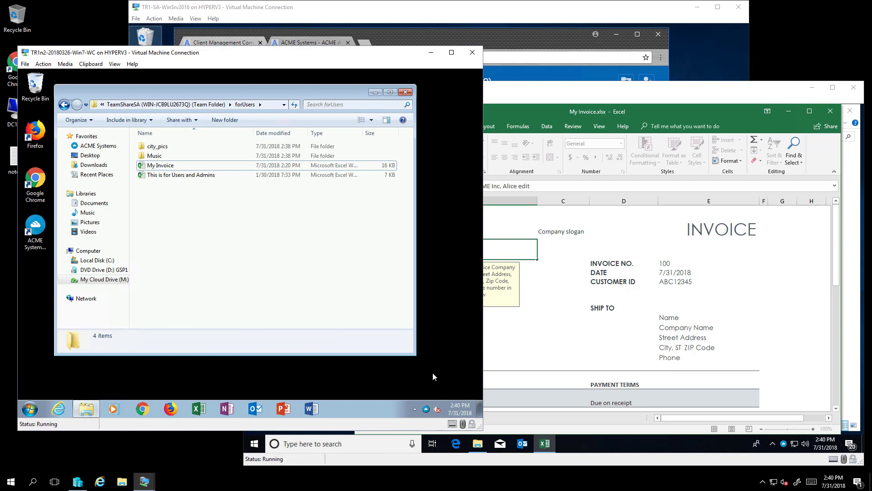
double_click(156, 165)
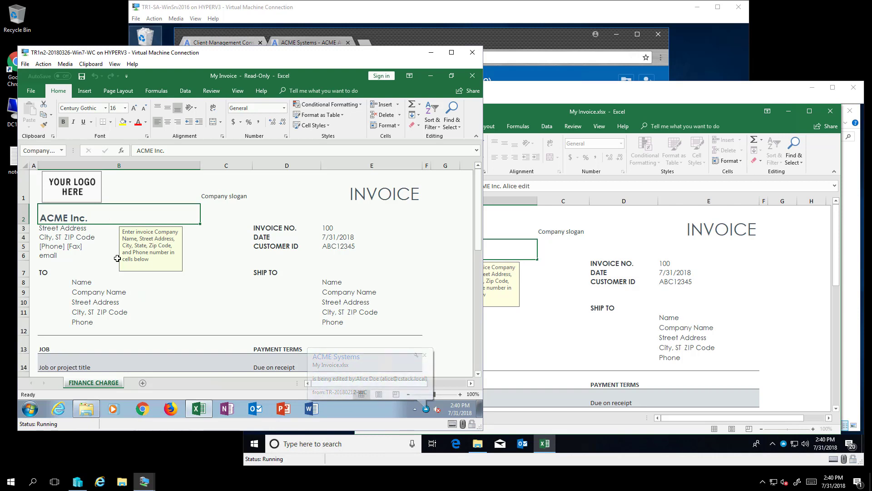
double_click(101, 218)
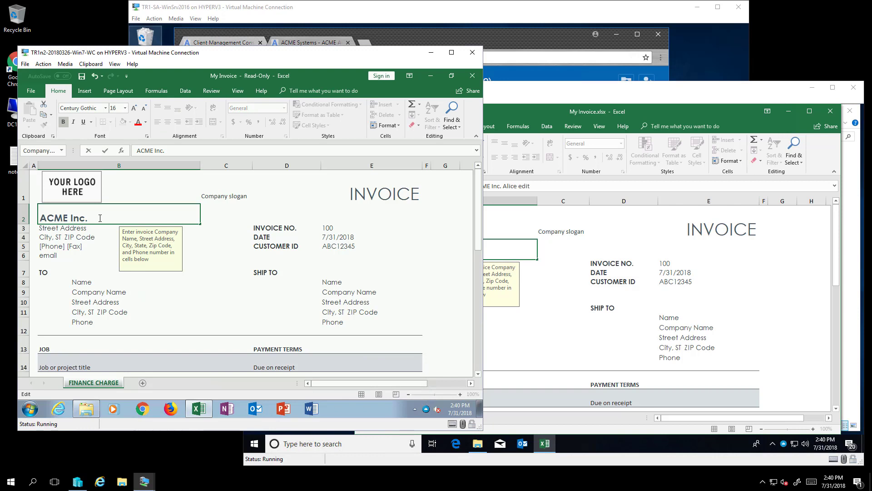
type("Bob edit")
left_click(82, 77)
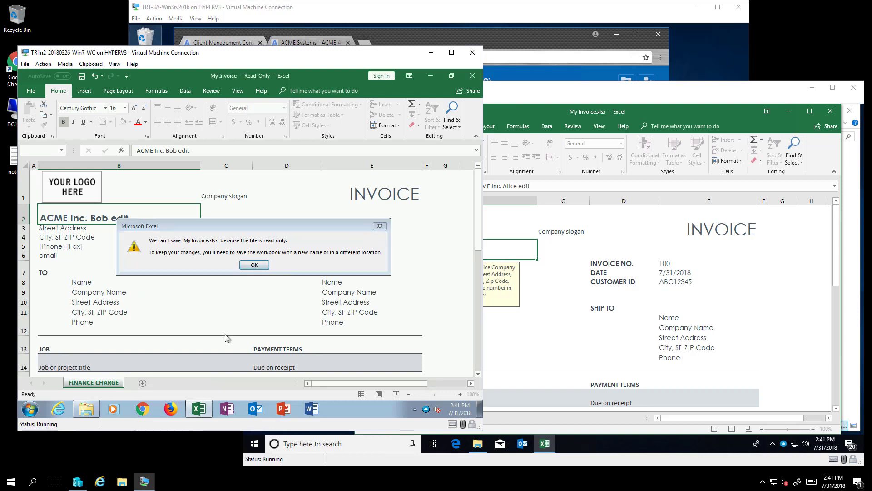
left_click(380, 227)
Step: Close the read-only My Invoice workbook on the Windows 7 machine without saving its changes
left_click(42, 88)
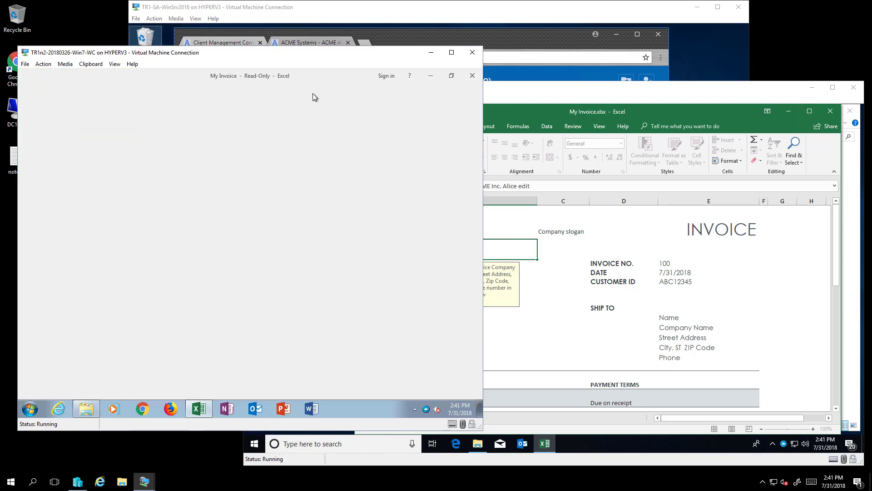
left_click(472, 78)
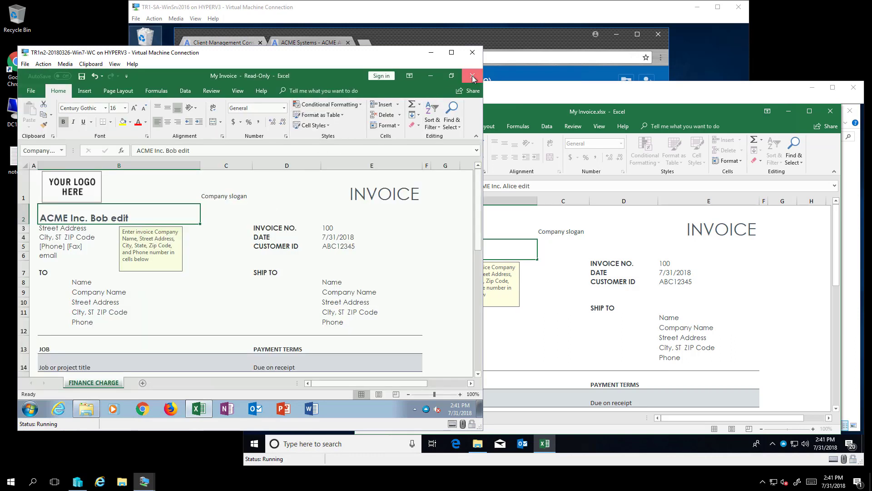
left_click(248, 249)
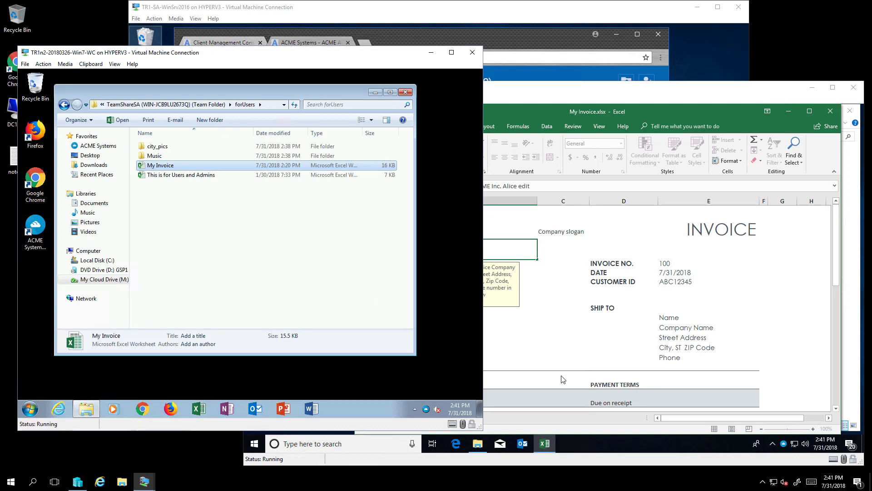
Step: Switch to the Windows 10 machine, save the edited My Invoice.xlsx, and close the workbook
left_click(753, 94)
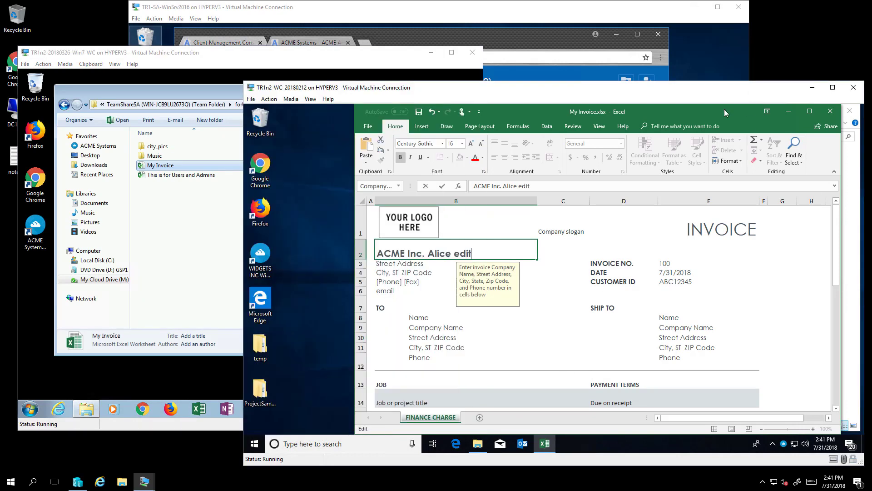
left_click(418, 111)
left_click(830, 111)
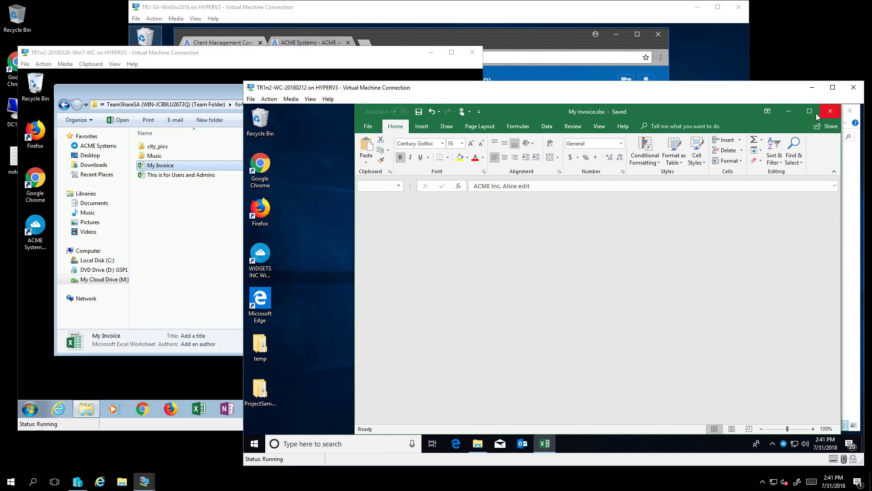
Step: Switch to the Windows 7 machine and reopen My Invoice from the forUsers team folder
left_click(222, 59)
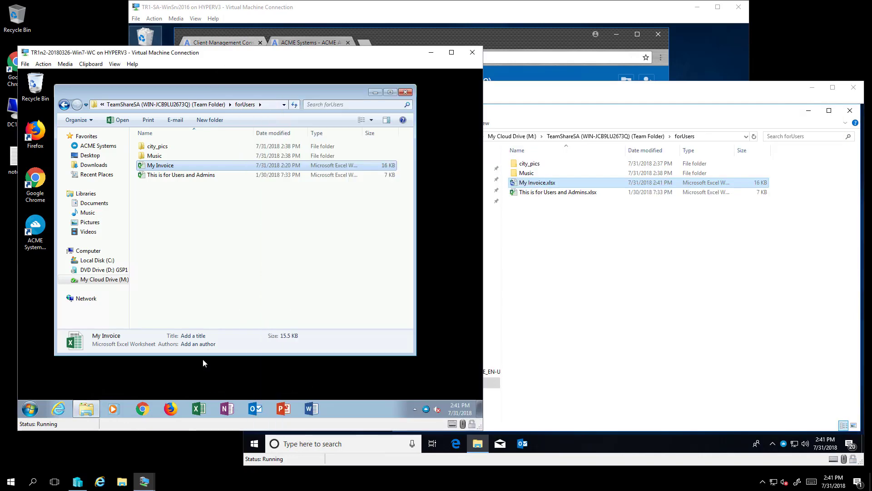
left_click(178, 222)
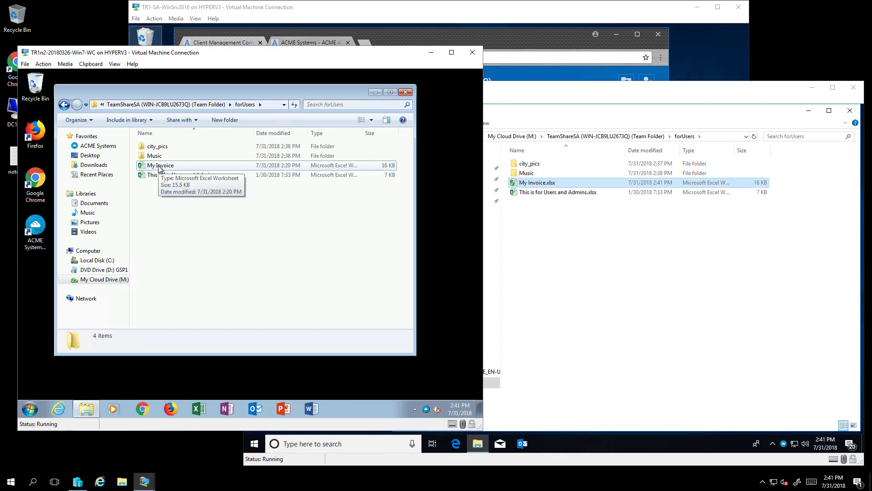
double_click(160, 166)
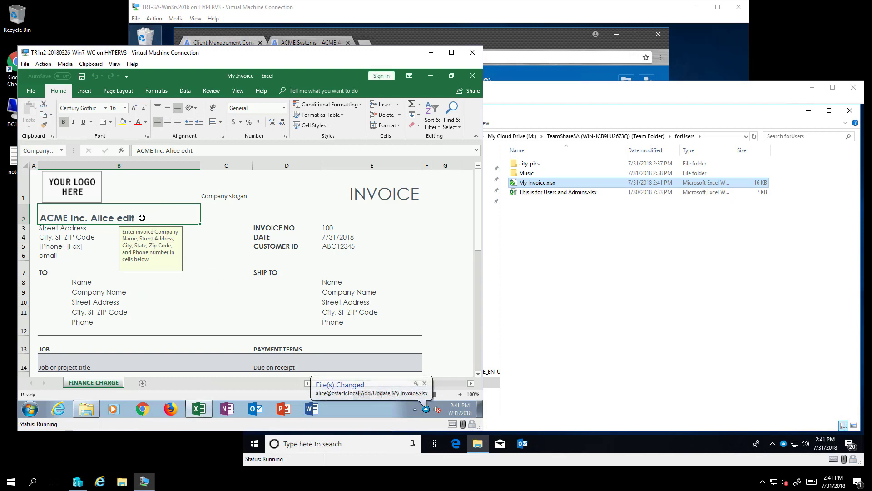
Step: Replace "edit" in cell B2 with "and", the second user's first name and "Edit", then save and close the workbook
double_click(143, 218)
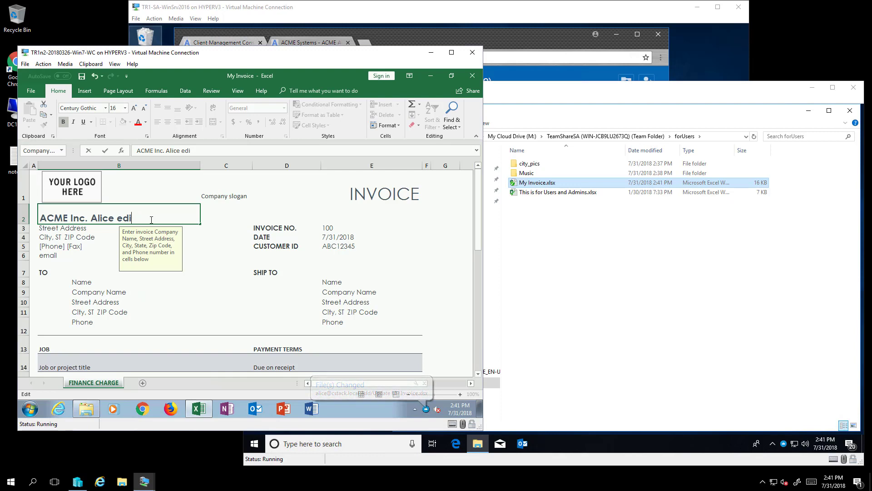
key("BackSpace")
type("and")
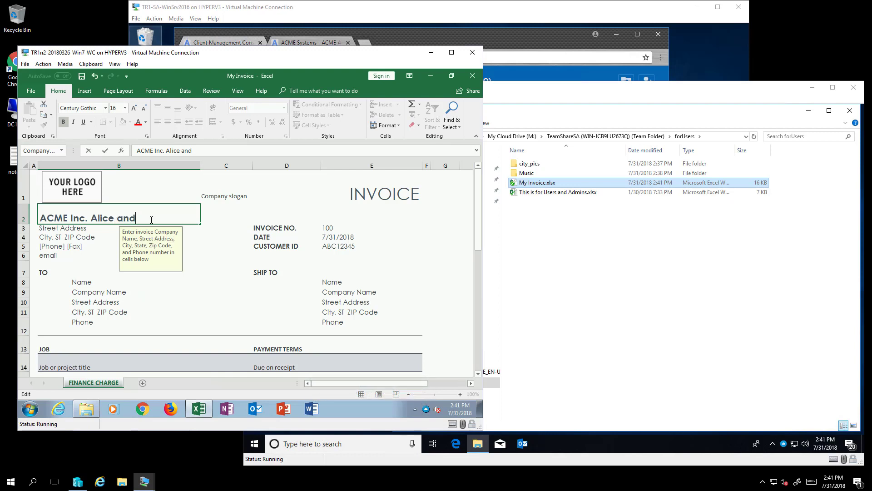
type(" Bob Edit")
left_click(83, 77)
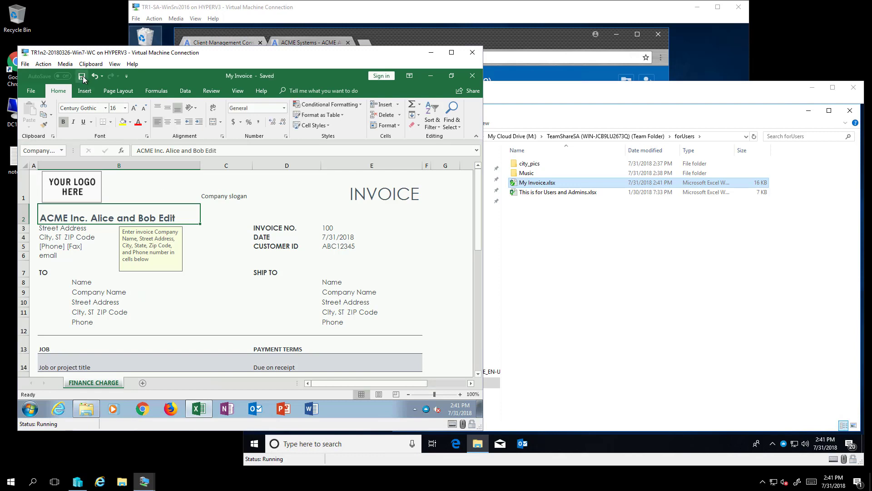
left_click(472, 76)
Step: Open My Invoice.xlsx on the Windows 10 machine, then on the Windows 7 machine, and compare the two open copies
left_click(589, 311)
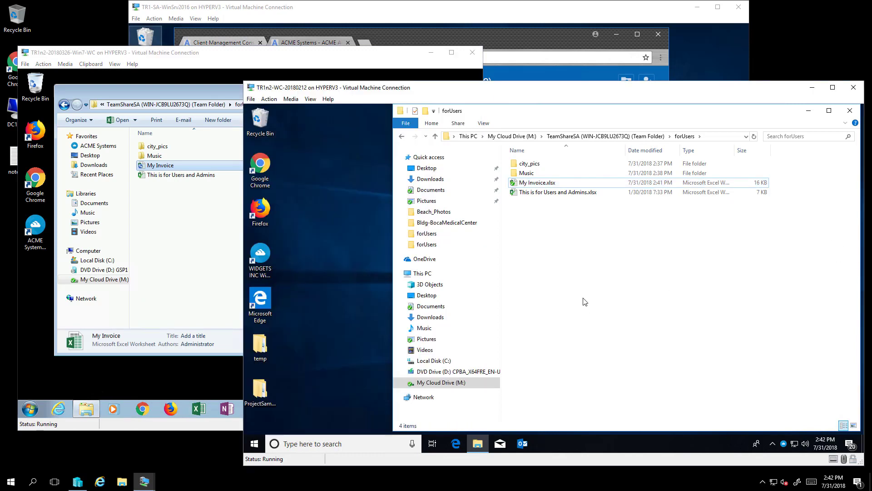
double_click(530, 183)
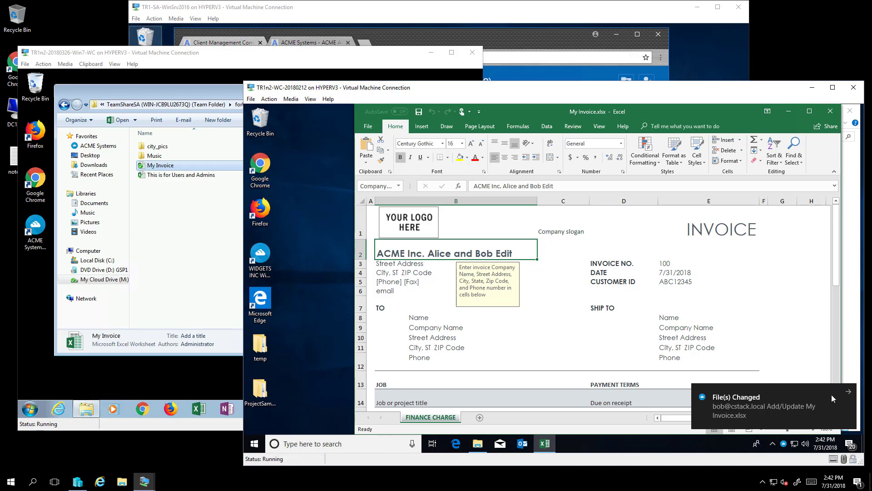
left_click(165, 197)
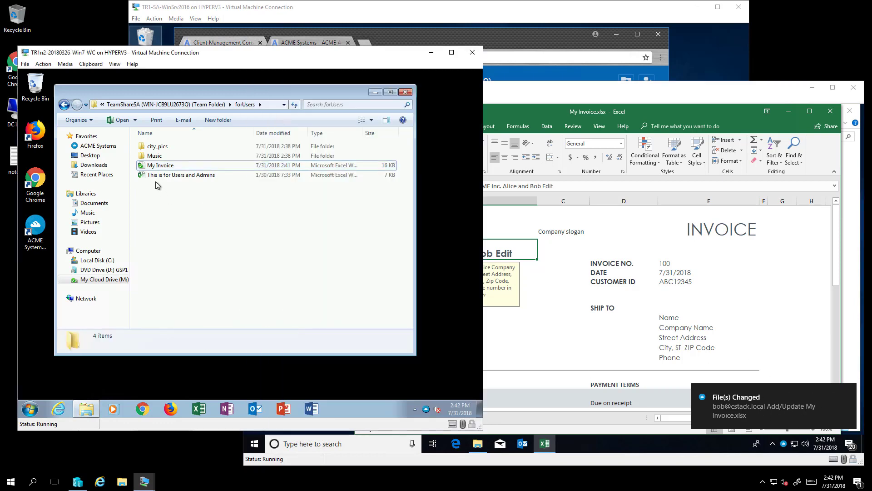
double_click(147, 167)
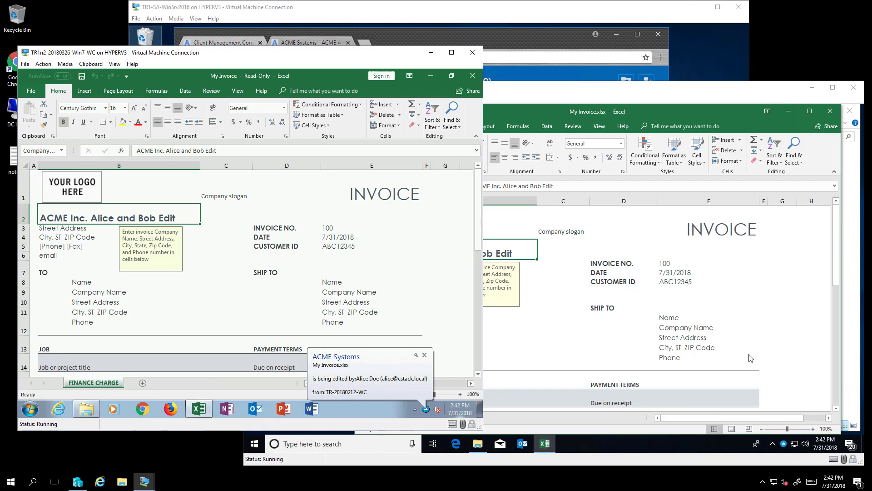
left_click(805, 274)
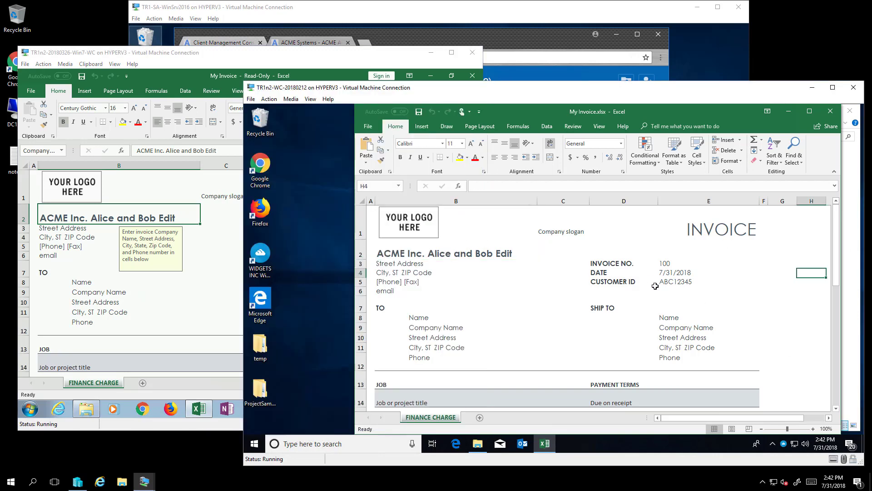
left_click(205, 274)
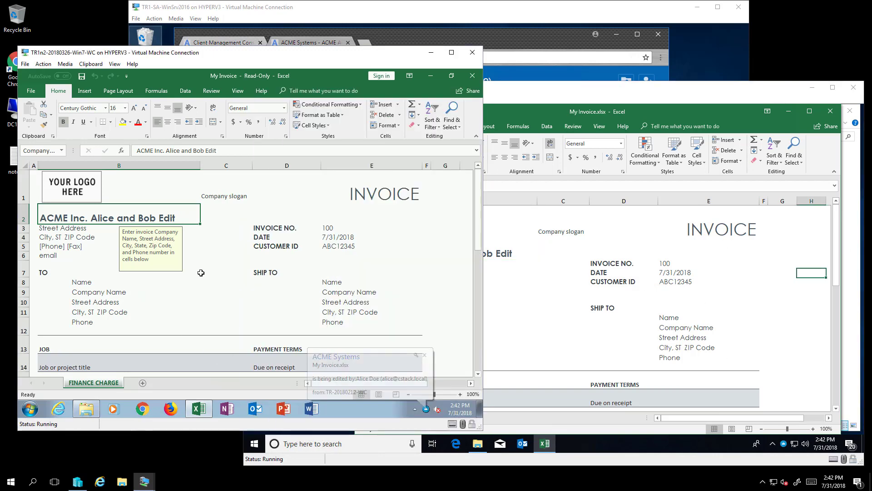
left_click(136, 218)
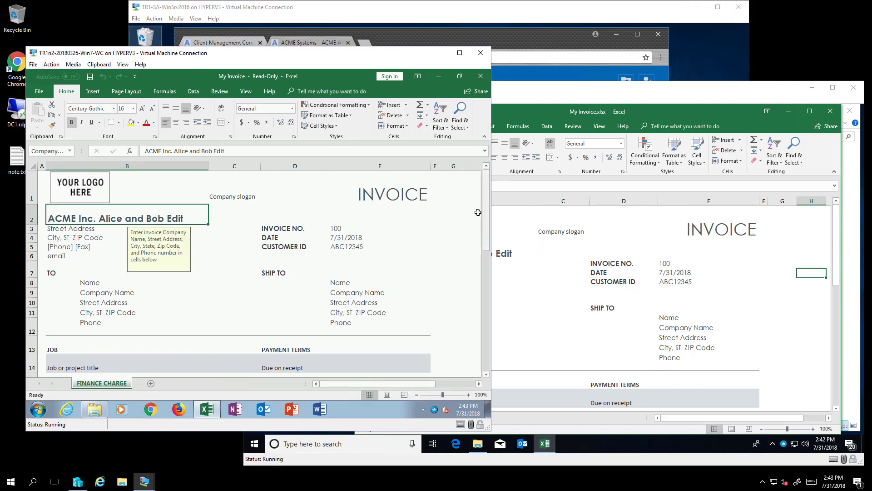
Step: Minimize the hyperv3 remote session to return to the CentreStack release notes on the local desktop
mouse_move(813, 4)
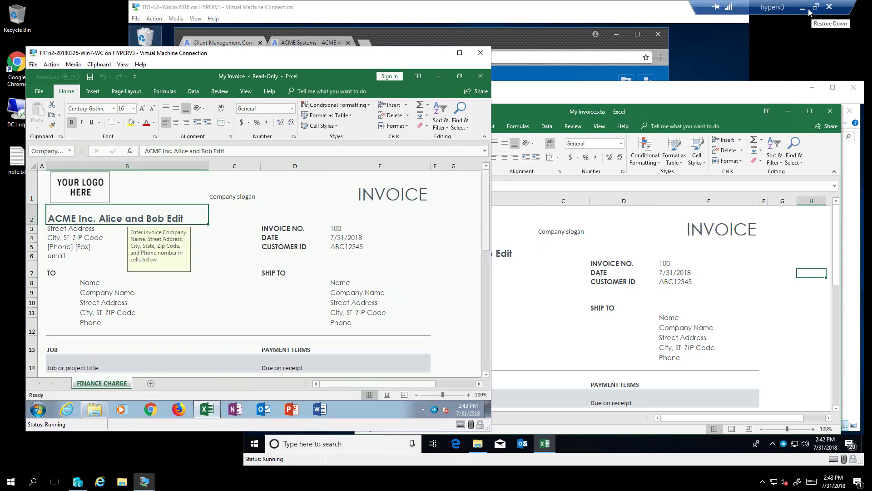
left_click(804, 8)
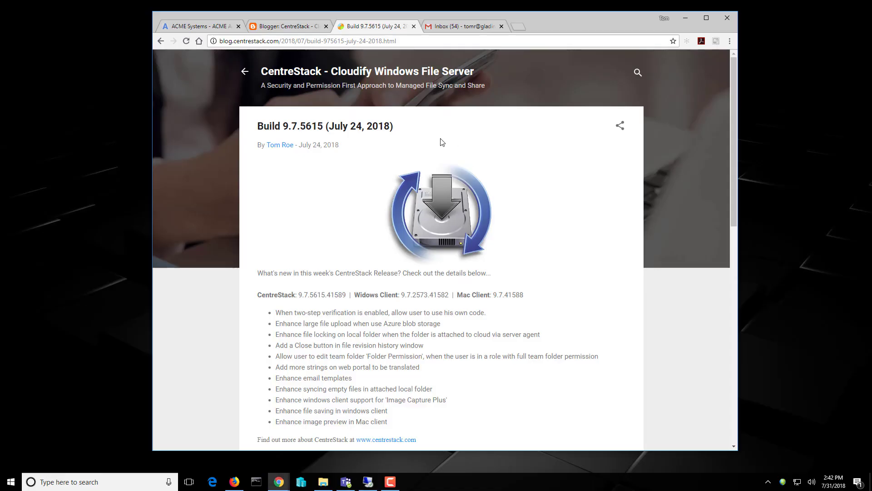